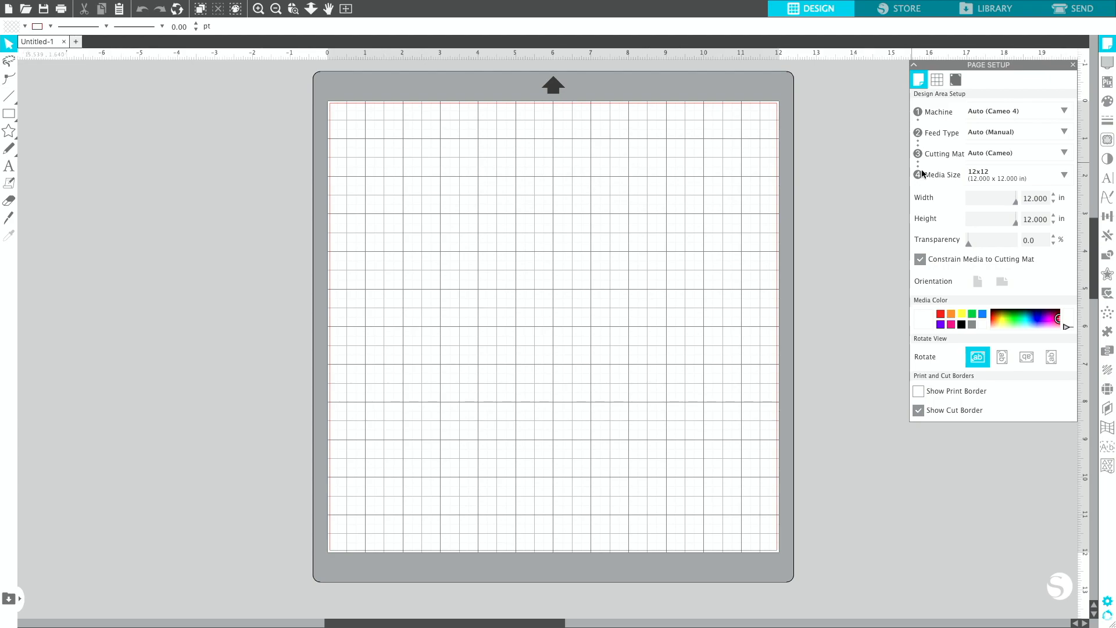
# Step: Review the available machine and cutting mat choices in the page setup
pyautogui.click(995, 116)
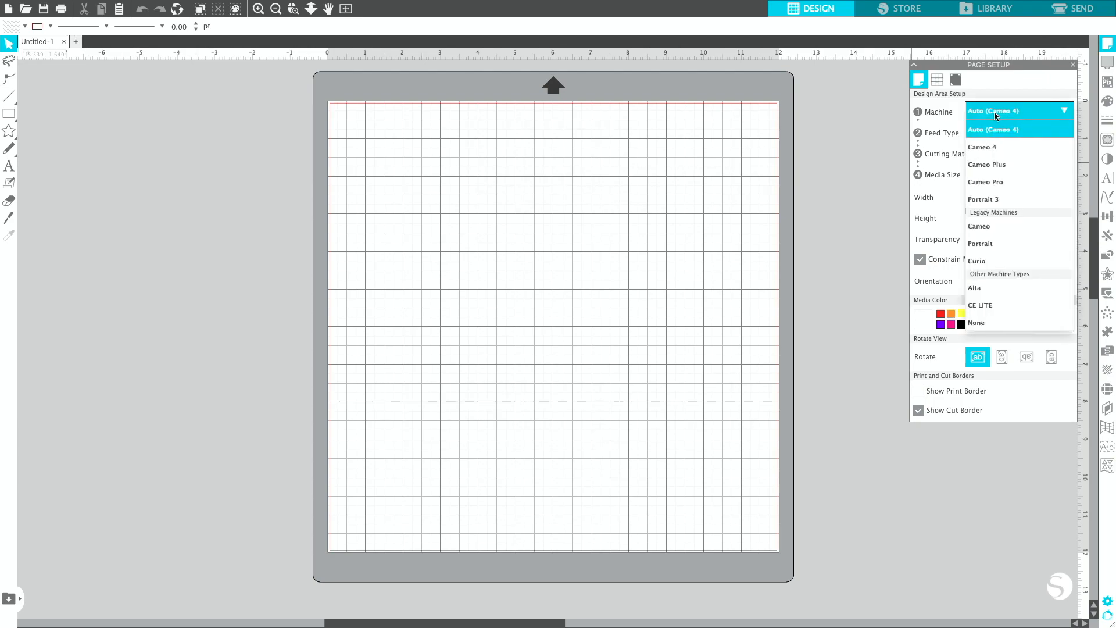
pyautogui.click(996, 115)
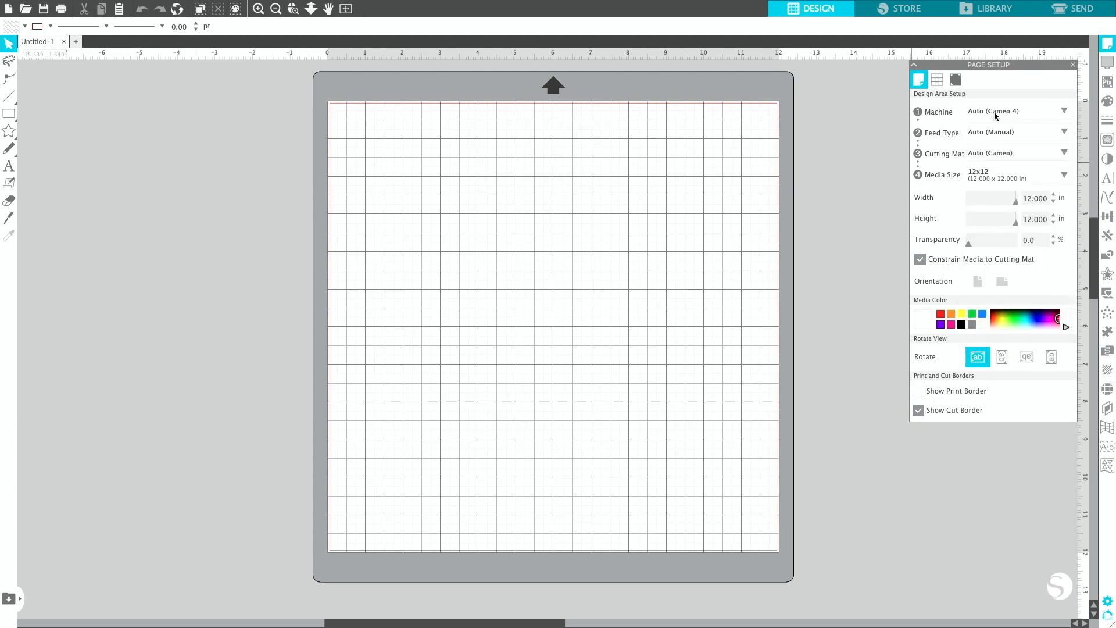
pyautogui.click(995, 157)
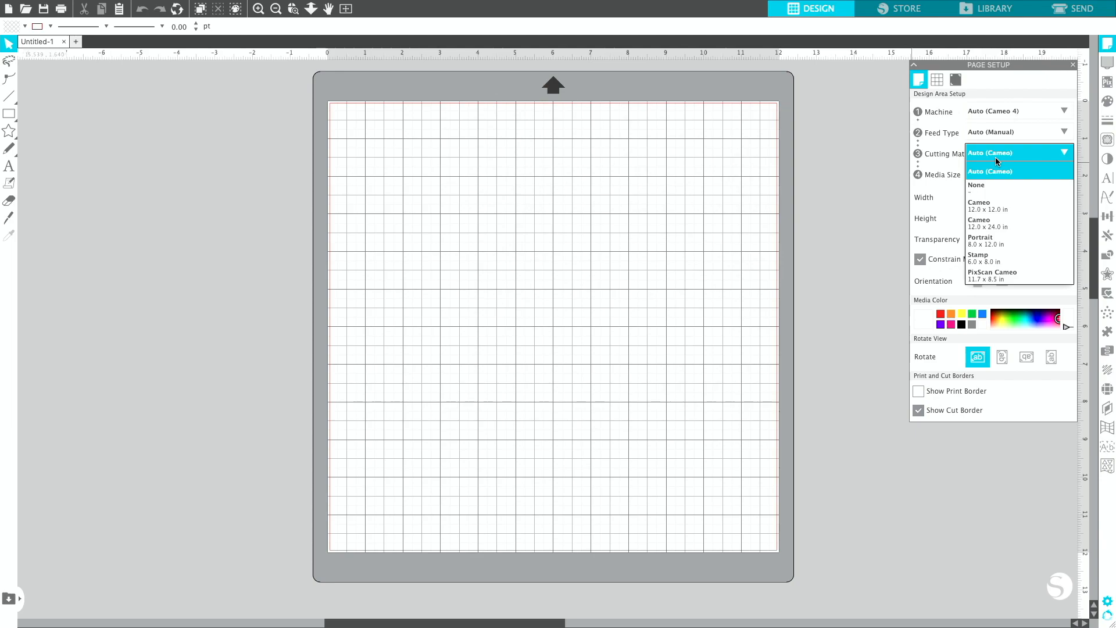
pyautogui.click(995, 157)
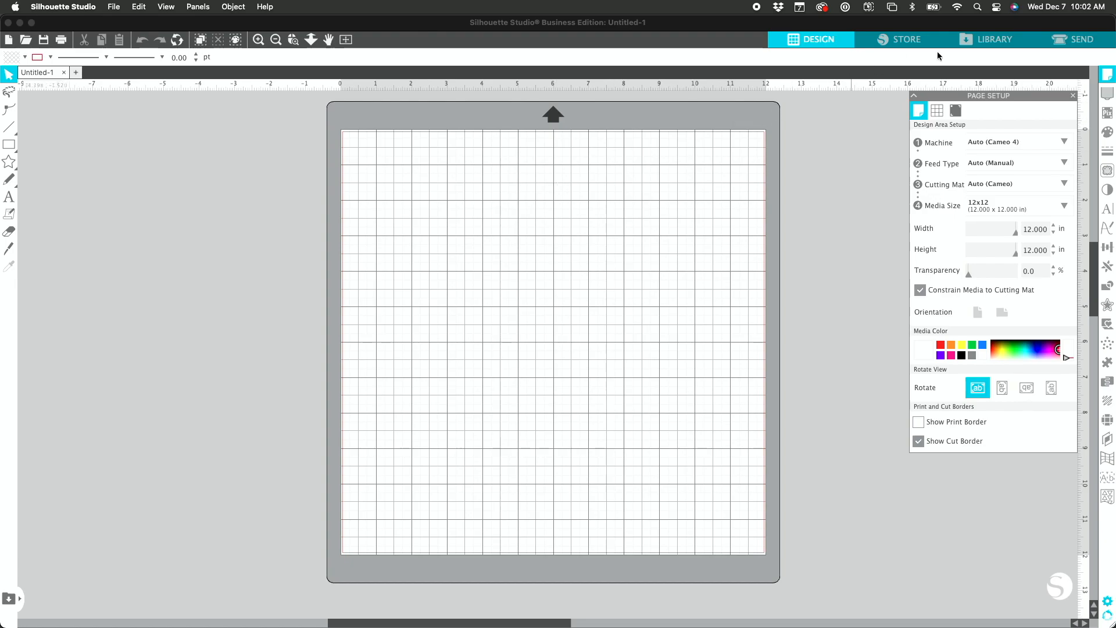
# Step: Insert the Jungle Party box template from the library and place one box piece off the mat on its left
pyautogui.click(985, 43)
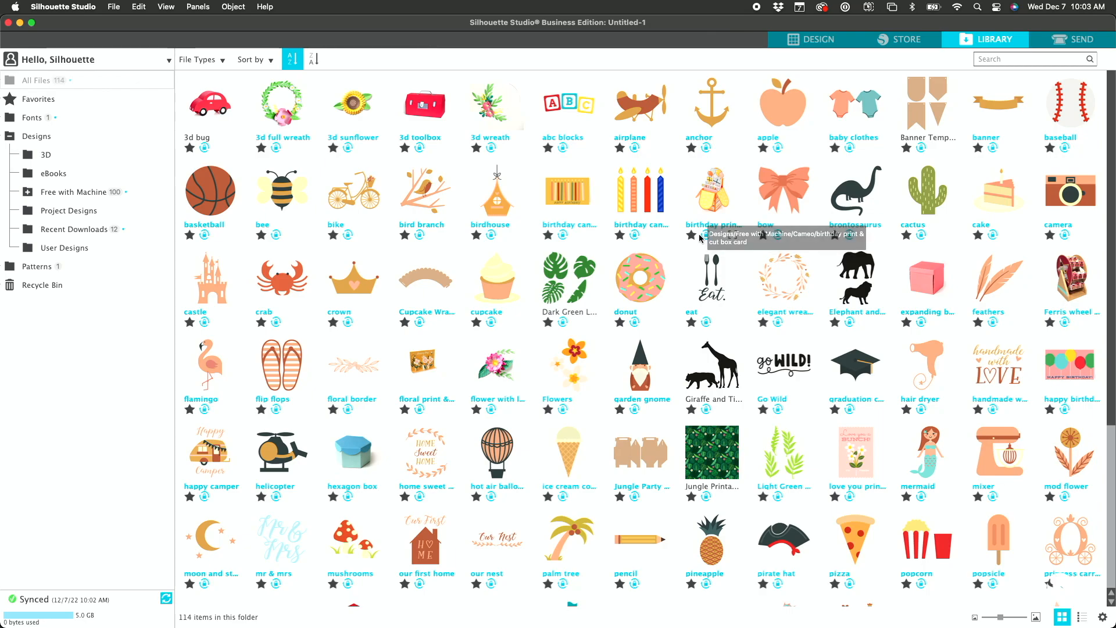
pyautogui.doubleClick(640, 457)
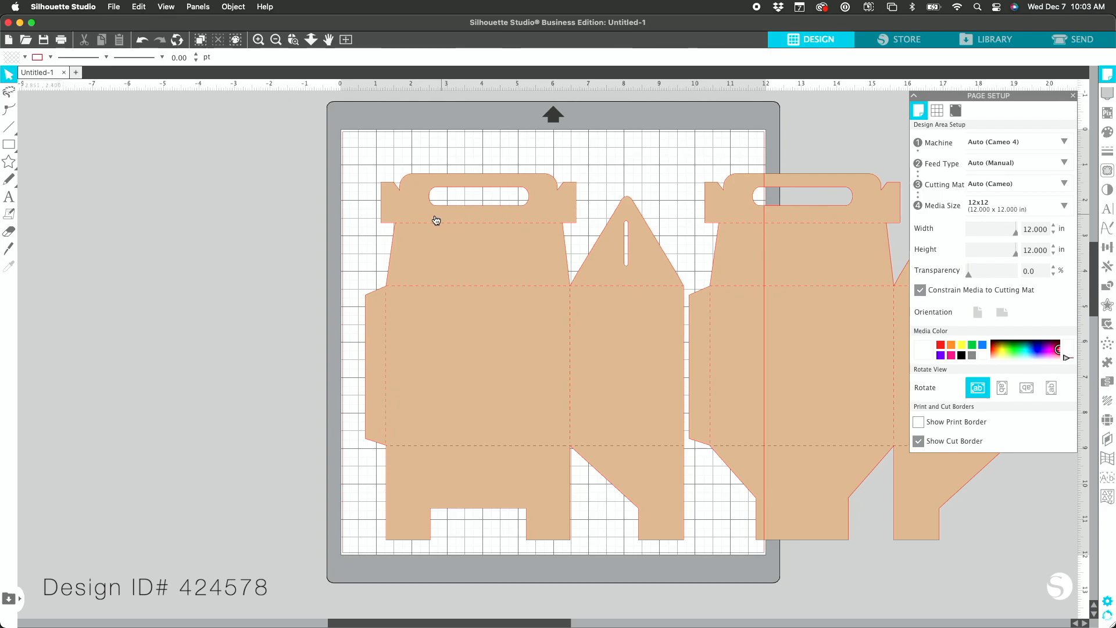
pyautogui.moveTo(424, 234); pyautogui.dragTo(38, 174)
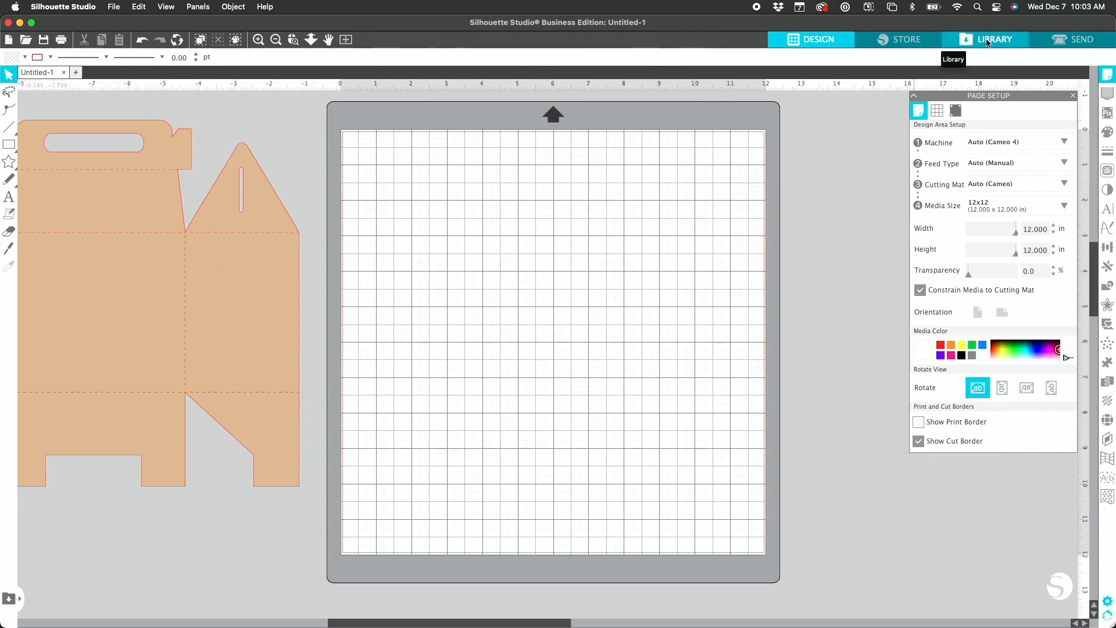
# Step: Add only the giraffe from the giraffe and tiger library design to the area left of the mat, deleting the tiger
pyautogui.click(986, 40)
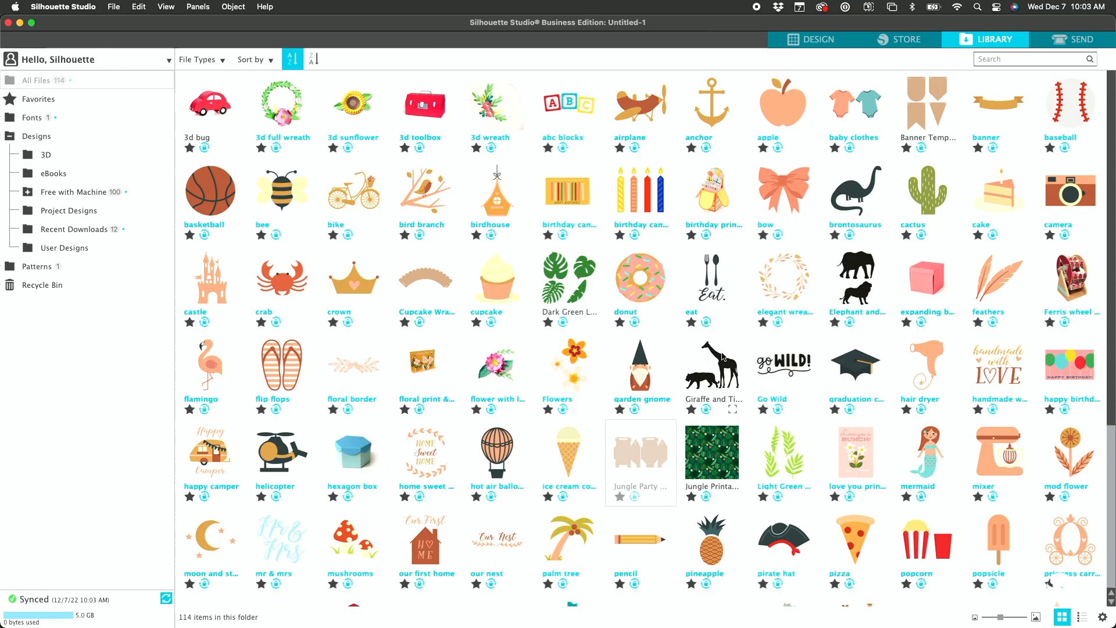
pyautogui.doubleClick(713, 375)
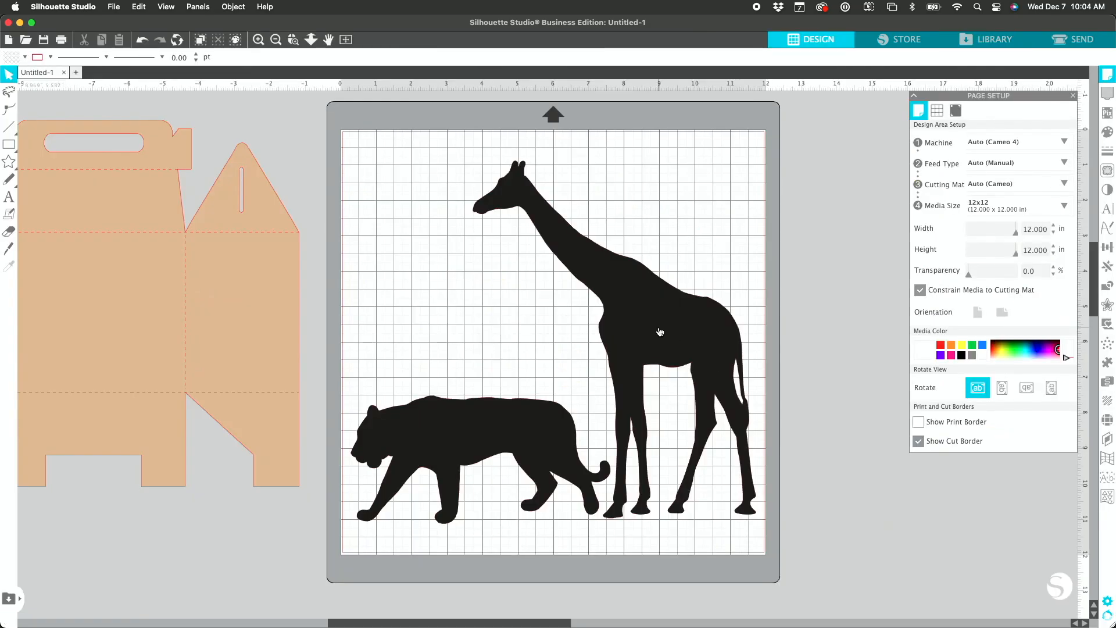
pyautogui.click(443, 435)
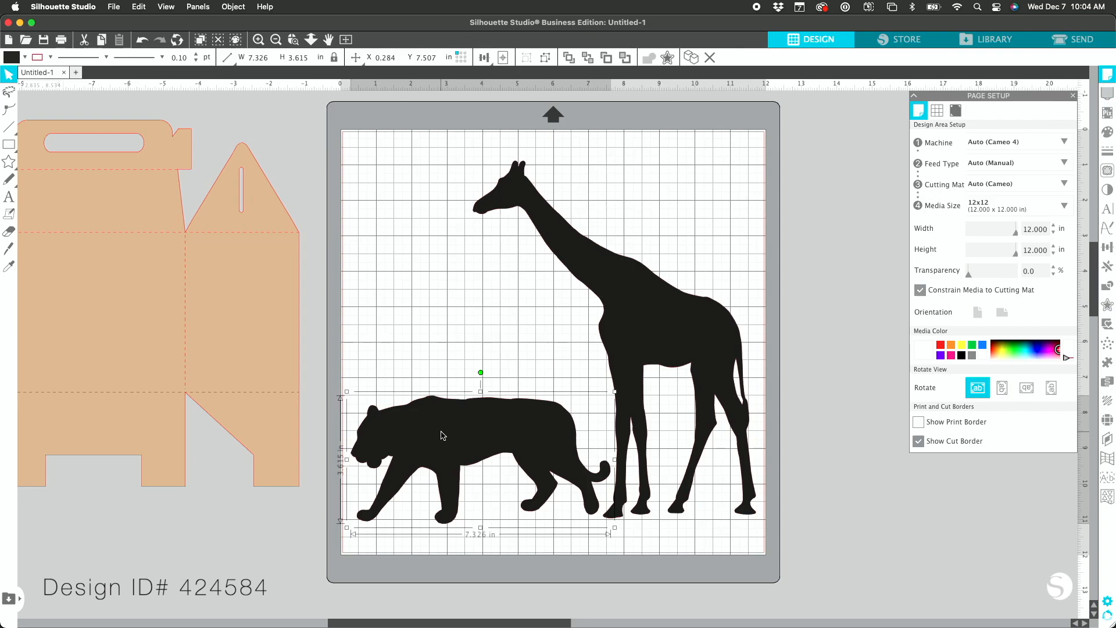
pyautogui.press('Delete')
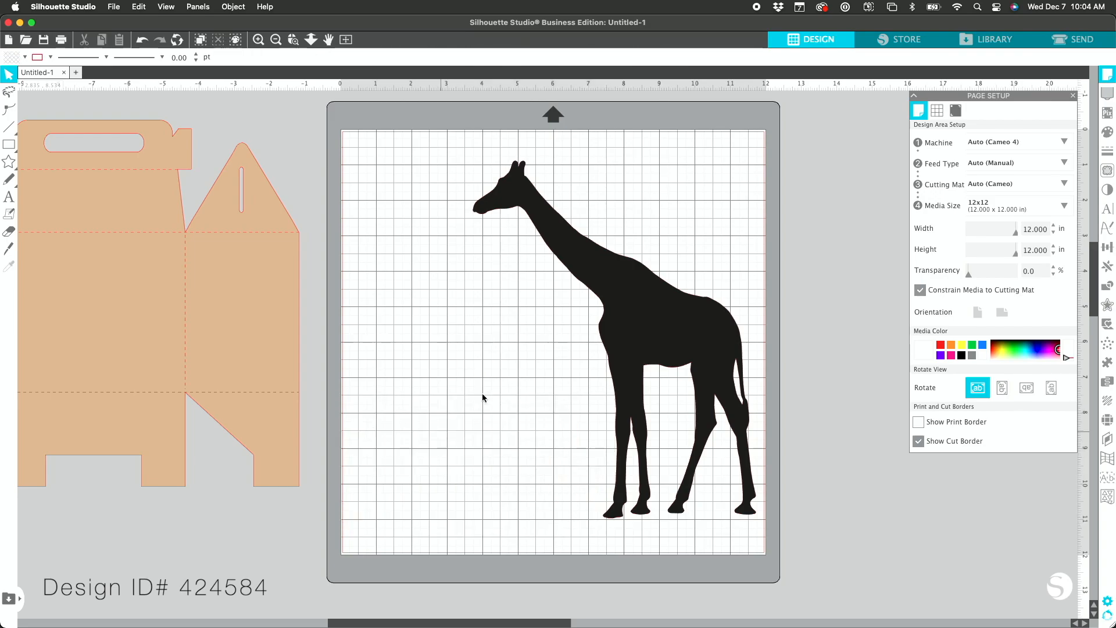
pyautogui.moveTo(652, 328); pyautogui.dragTo(150, 332)
pyautogui.press('Escape')
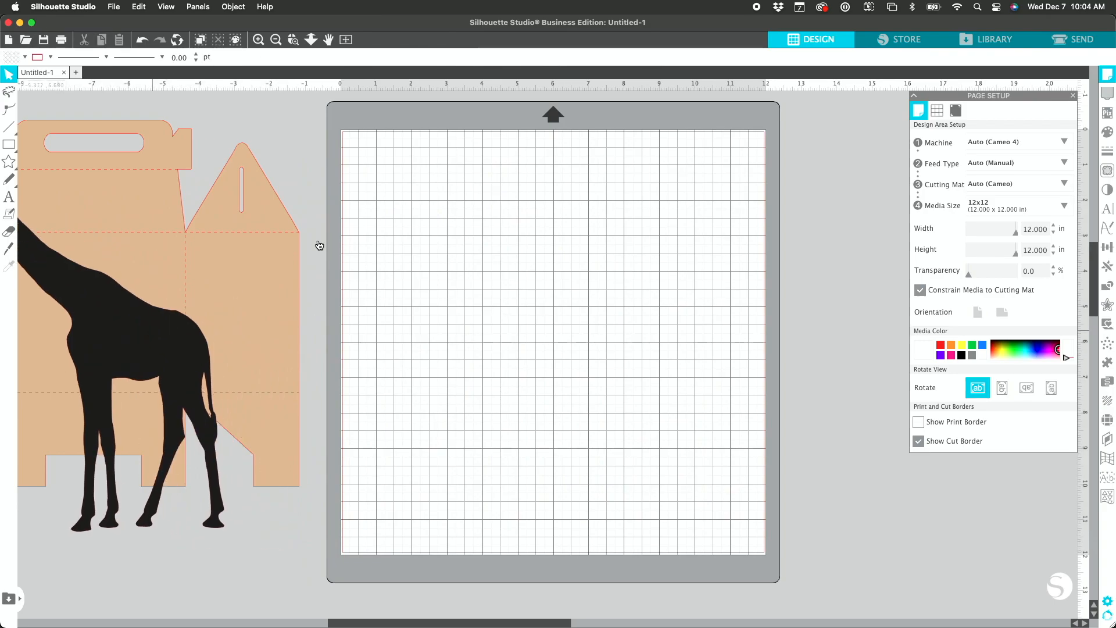
# Step: Add only the large upper-left monstera leaf from the dark green leaves library design beside the mat, deleting the other three leaves
pyautogui.click(983, 42)
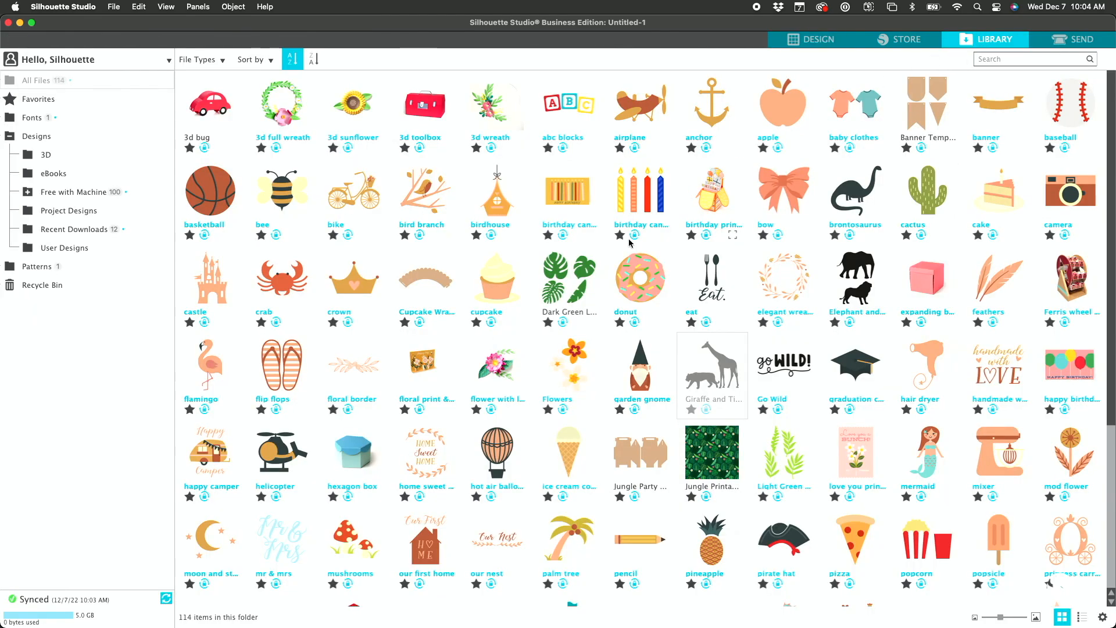
pyautogui.doubleClick(568, 283)
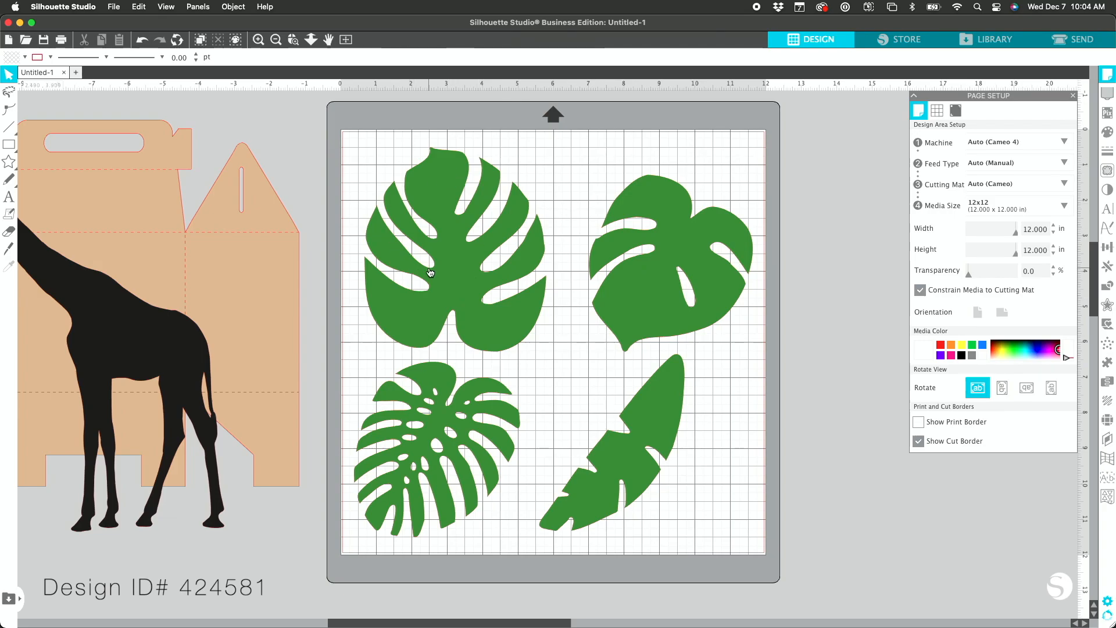
pyautogui.click(632, 314)
pyautogui.press('Delete')
pyautogui.click(648, 389)
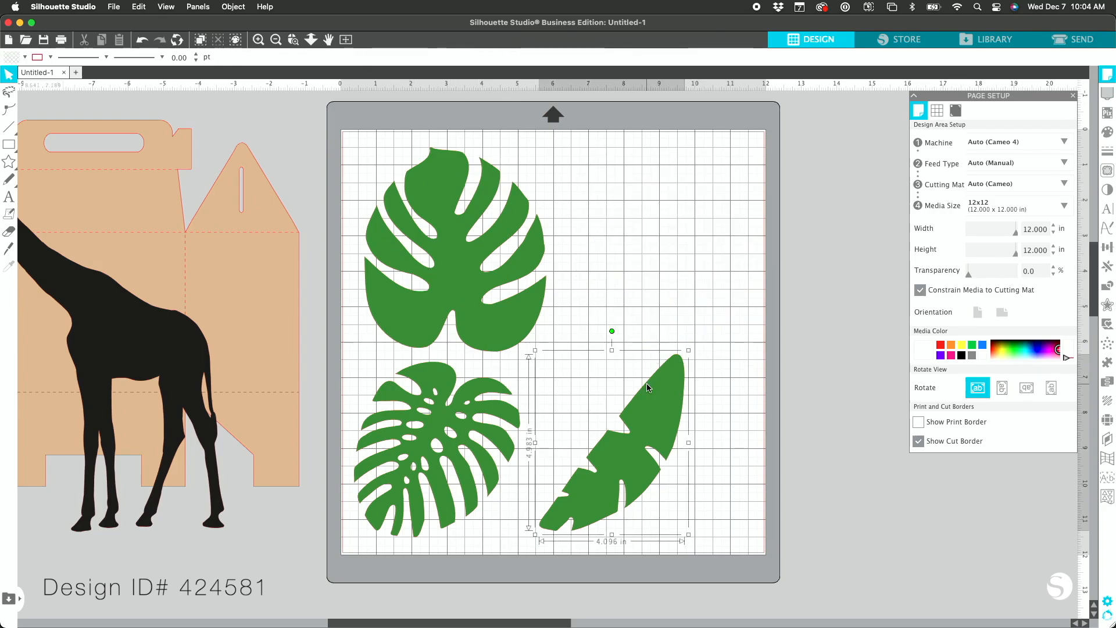
pyautogui.press('Delete')
pyautogui.click(409, 478)
pyautogui.press('Delete')
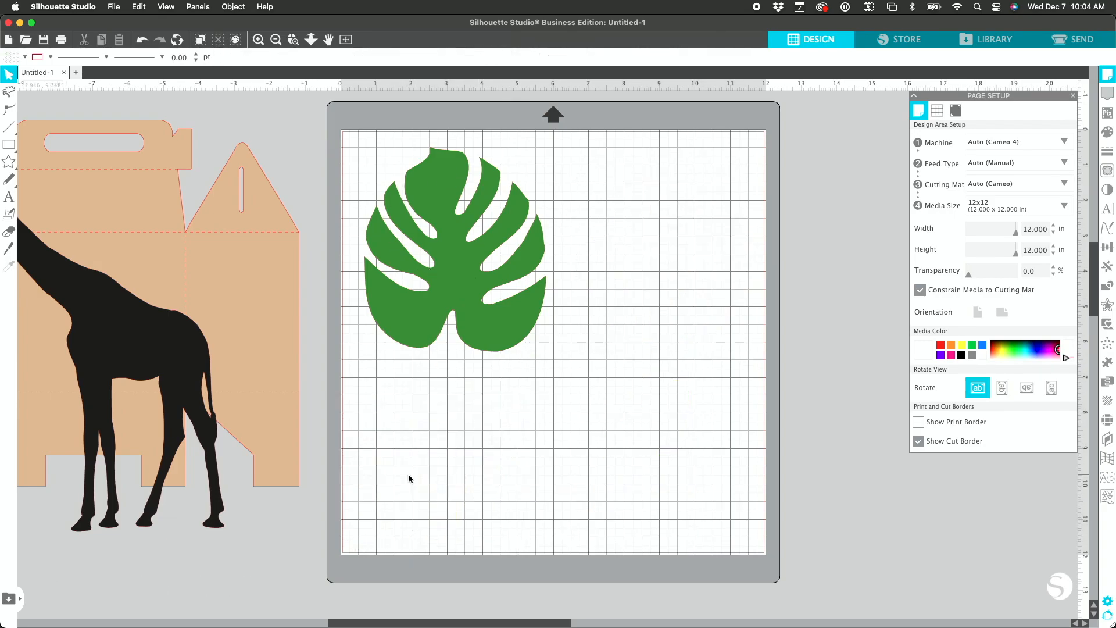
pyautogui.moveTo(445, 248); pyautogui.dragTo(177, 461)
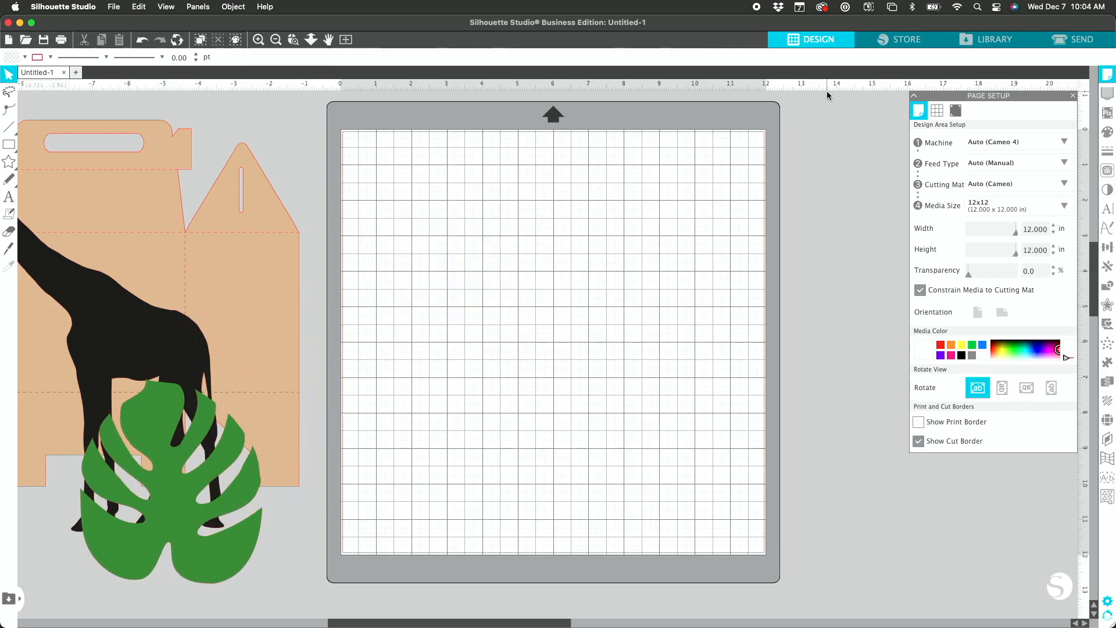
# Step: Add only the lower-right frond from the light green leaves library design over the dark leaf, deleting the other three fronds
pyautogui.click(987, 39)
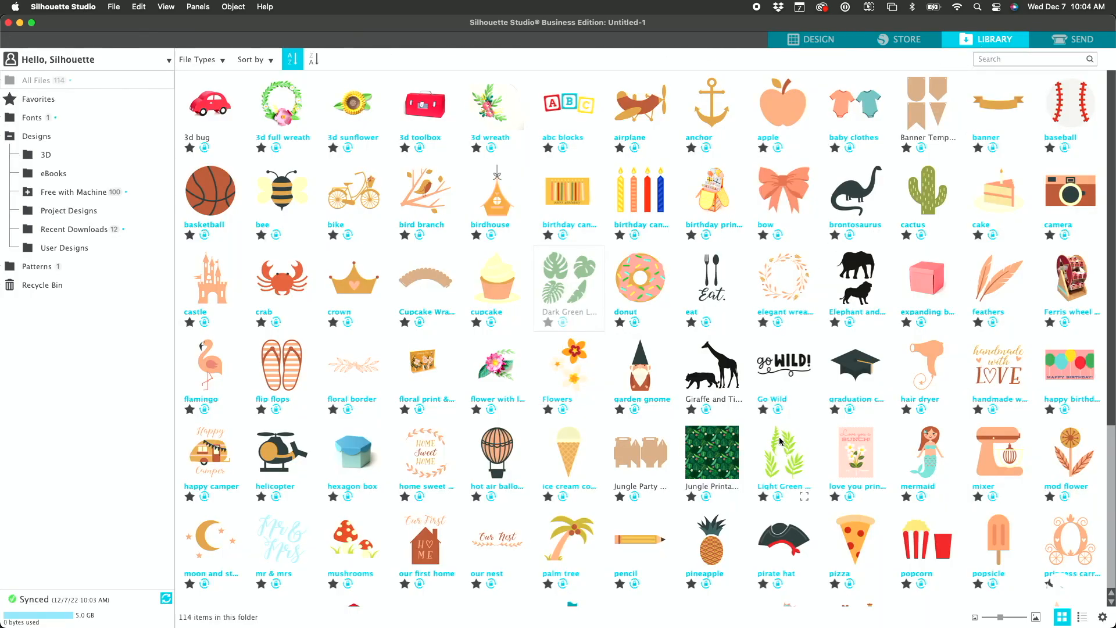
pyautogui.doubleClick(784, 466)
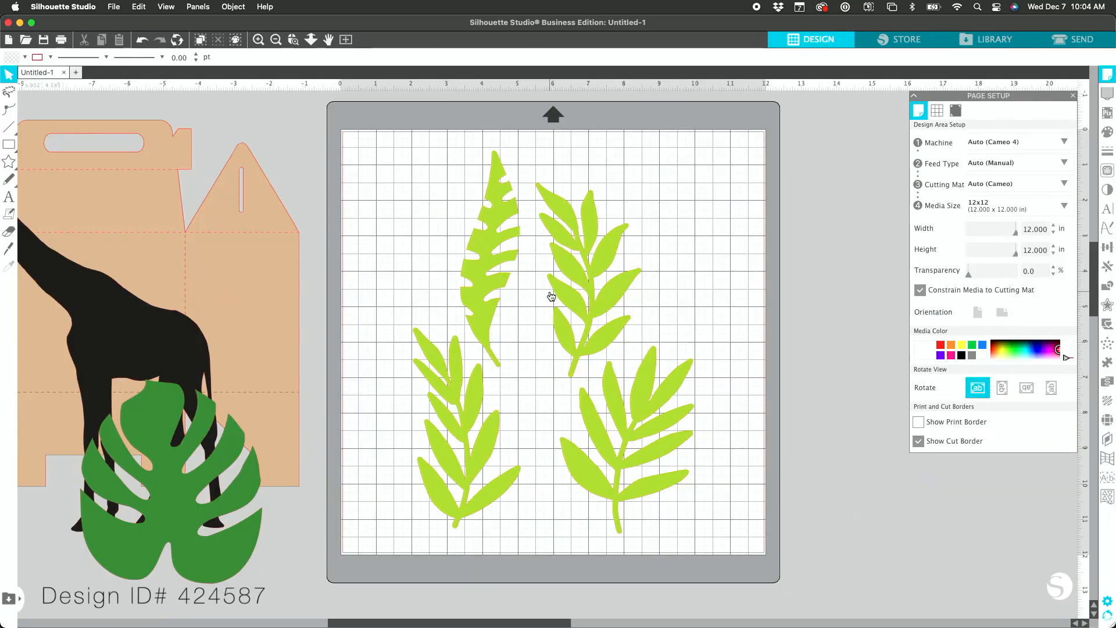
pyautogui.click(486, 276)
pyautogui.press('Delete')
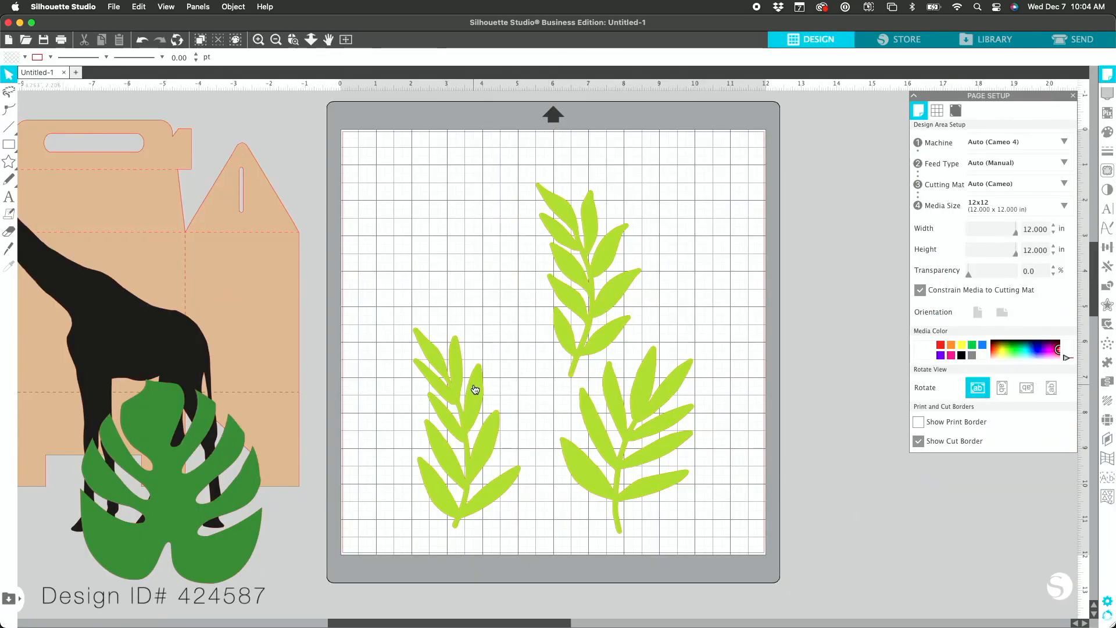
pyautogui.click(592, 266)
pyautogui.press('Delete')
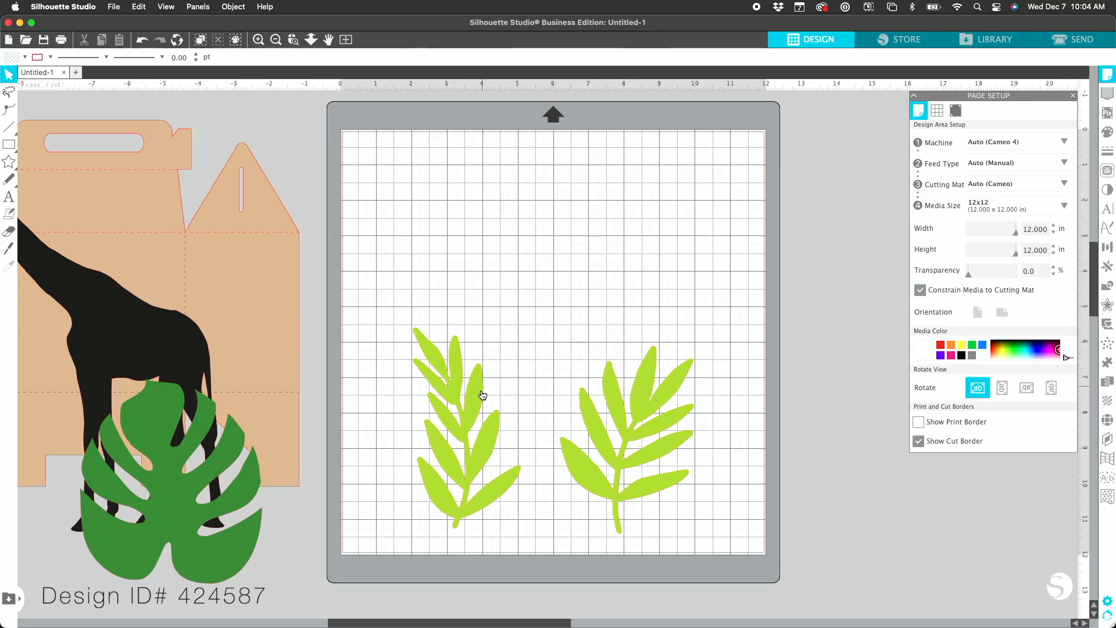
pyautogui.moveTo(609, 407); pyautogui.dragTo(173, 447)
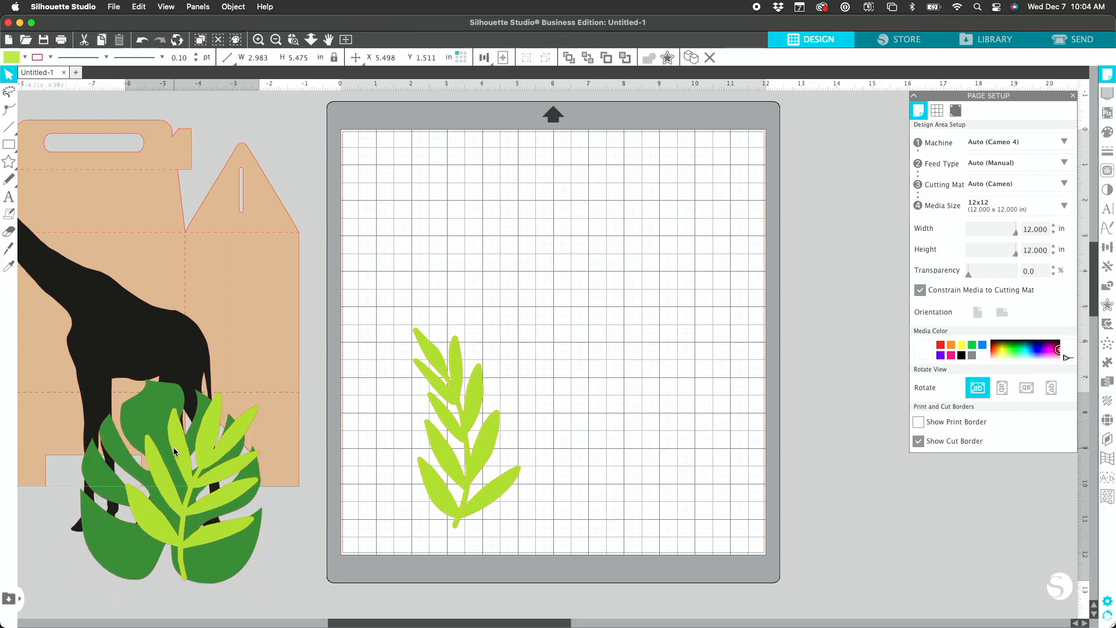
pyautogui.click(463, 406)
pyautogui.press('Delete')
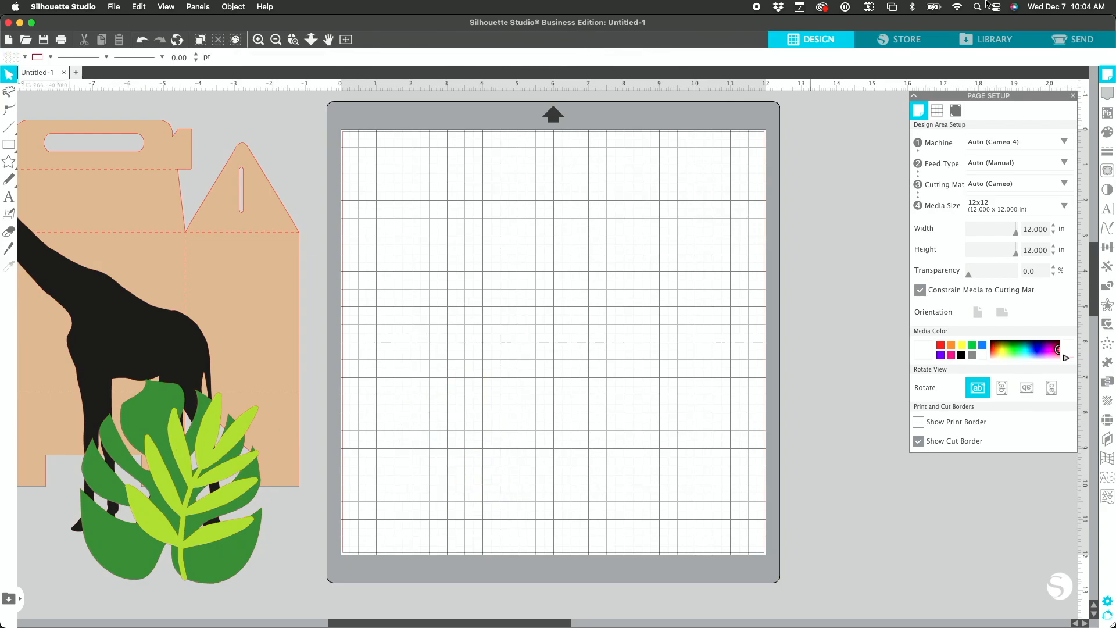
# Step: Add only the orange flower from the Flowers library design to the area left of the mat, deleting both cream flowers
pyautogui.click(994, 40)
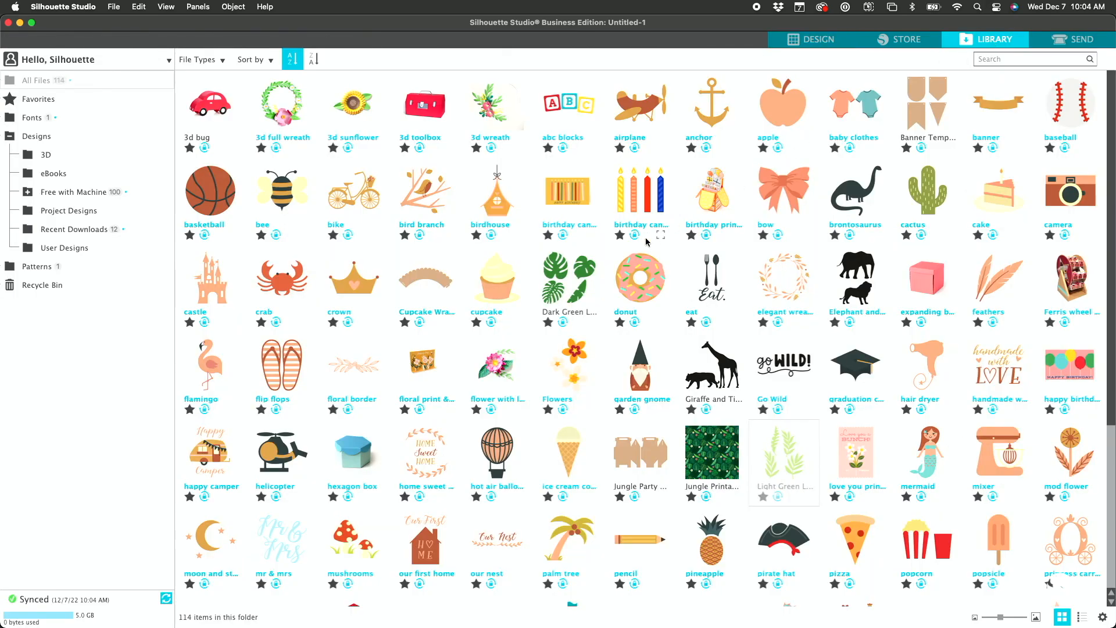
pyautogui.doubleClick(577, 356)
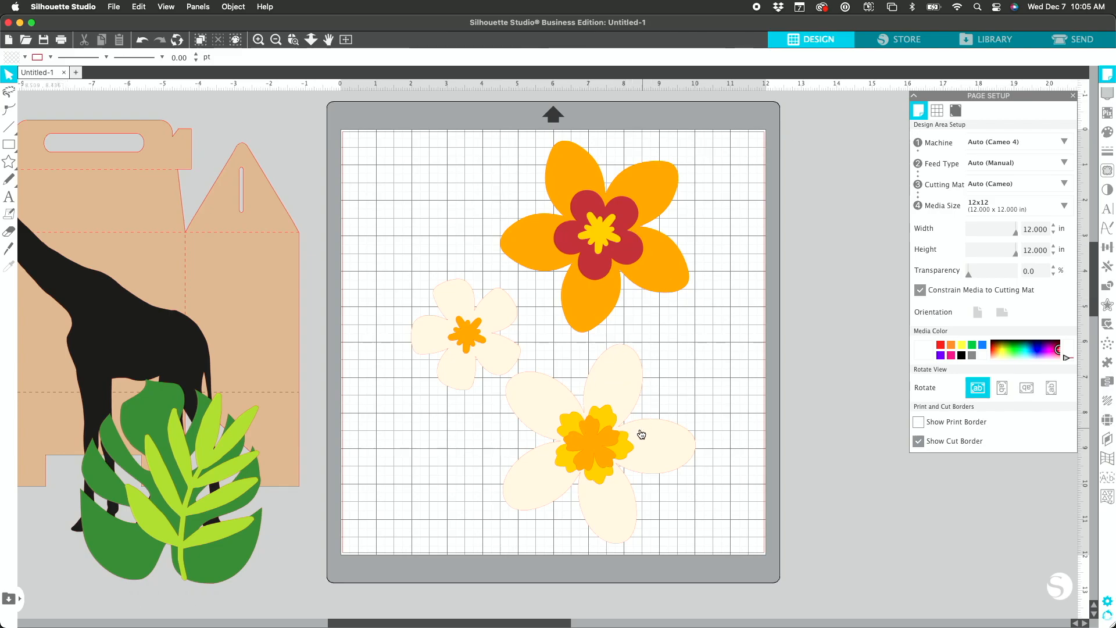
pyautogui.click(614, 411)
pyautogui.press('Delete')
pyautogui.click(492, 357)
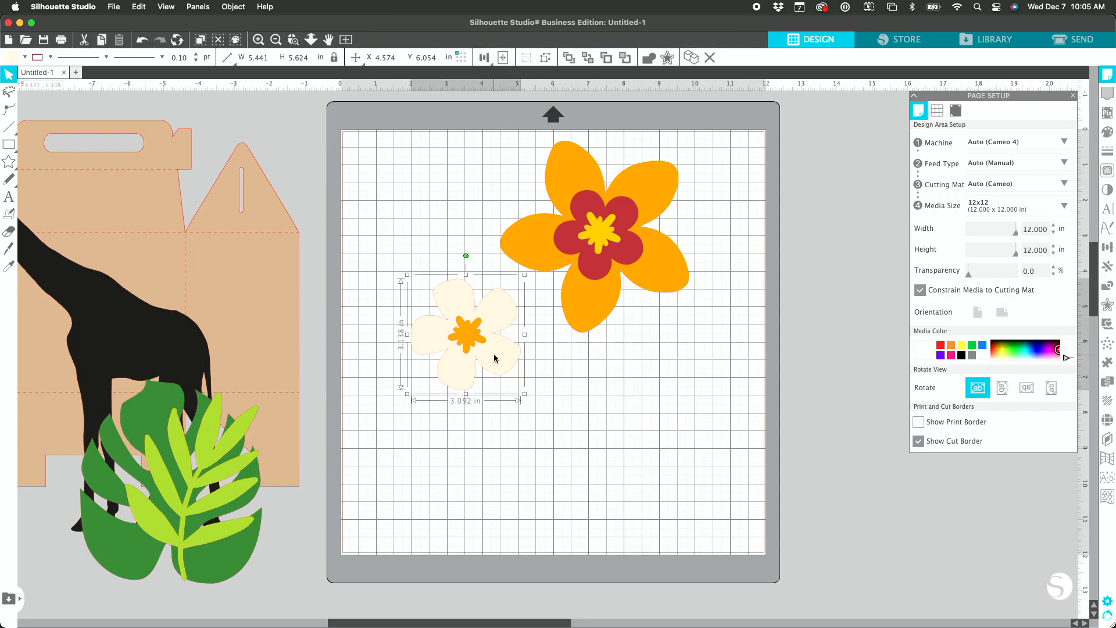
pyautogui.press('Delete')
pyautogui.moveTo(589, 254); pyautogui.dragTo(194, 249)
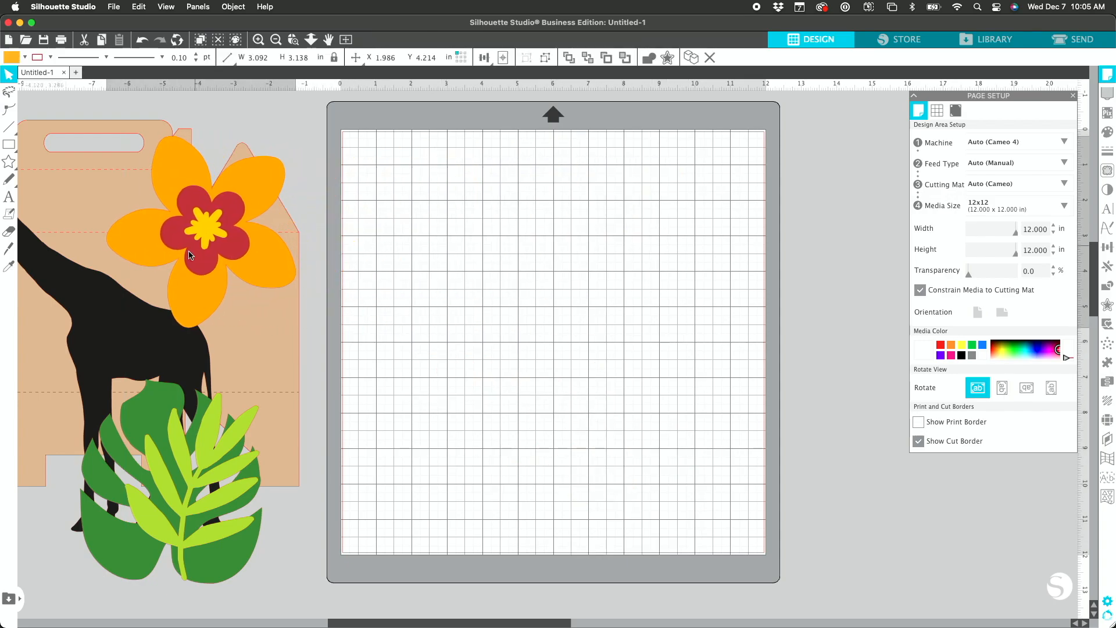
pyautogui.click(988, 42)
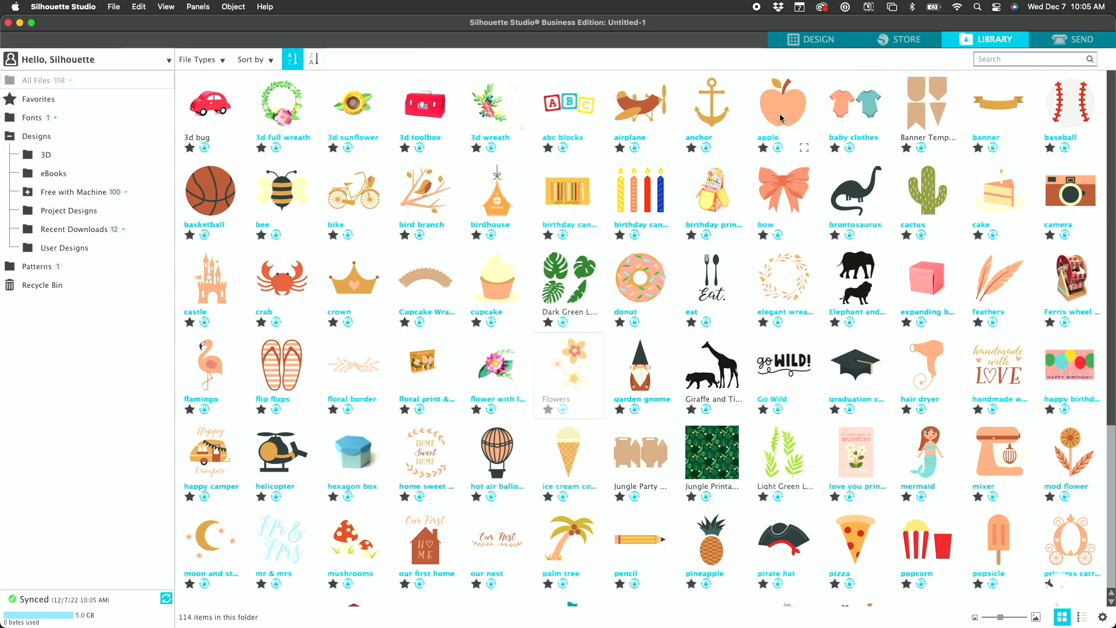
pyautogui.click(799, 42)
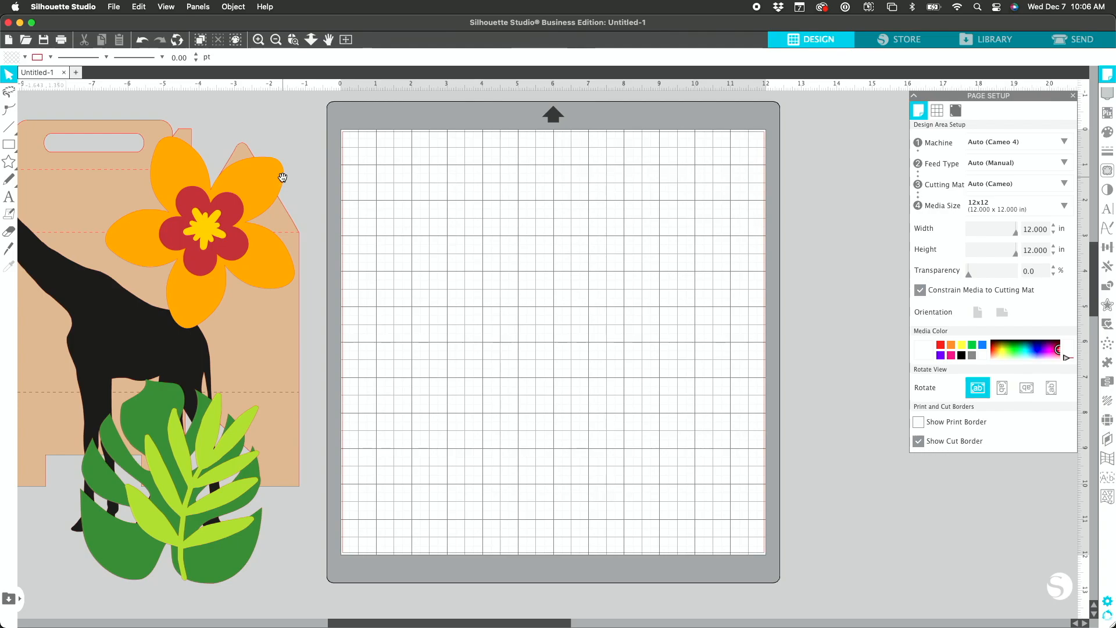
# Step: Clear the box template by moving the flower and both leaves to its left and the giraffe to its right
pyautogui.moveTo(130, 212); pyautogui.dragTo(399, 206)
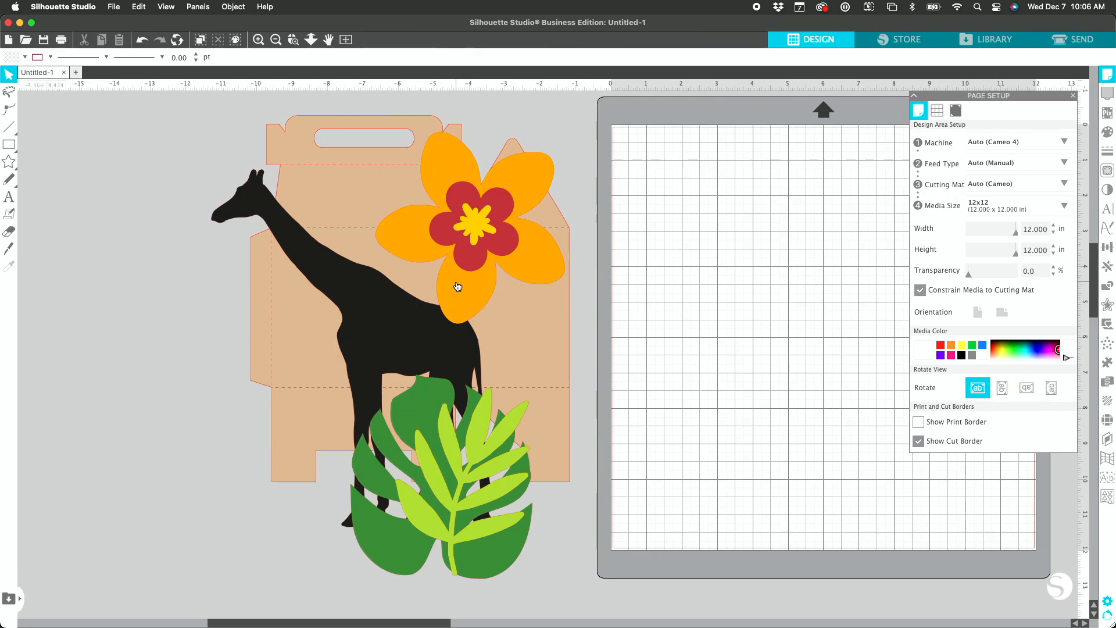
pyautogui.moveTo(465, 235); pyautogui.dragTo(131, 268)
pyautogui.moveTo(401, 441); pyautogui.dragTo(89, 437)
pyautogui.moveTo(476, 462); pyautogui.dragTo(175, 430)
pyautogui.moveTo(378, 317); pyautogui.dragTo(660, 279)
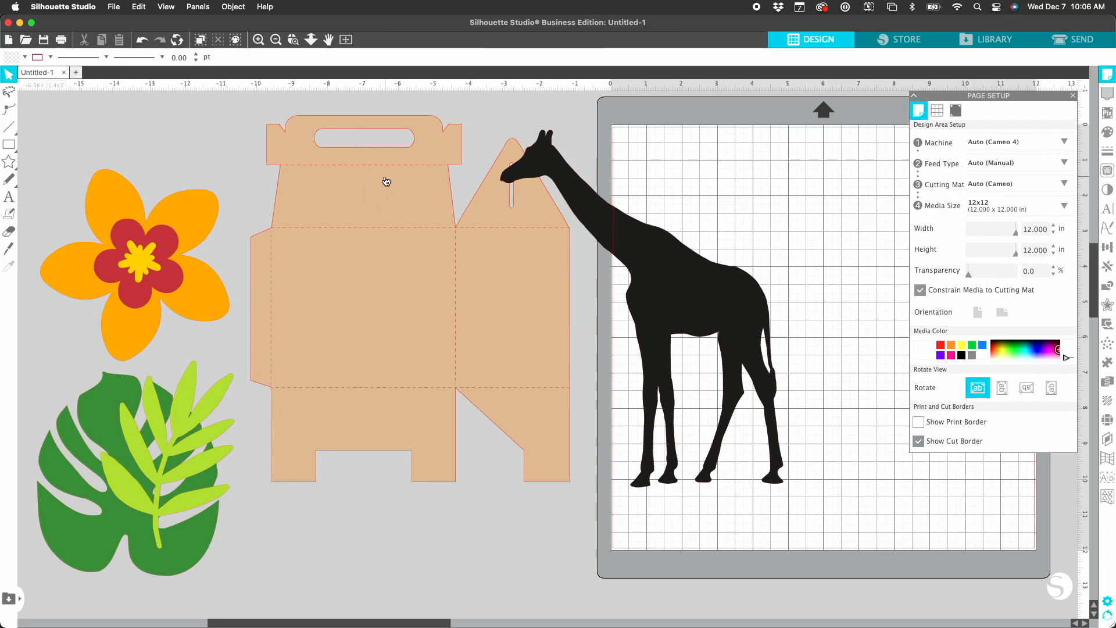
# Step: Scale the giraffe down to about 4.56 by 5.76 in and position it on the box's large front panel
pyautogui.moveTo(705, 259); pyautogui.dragTo(385, 260)
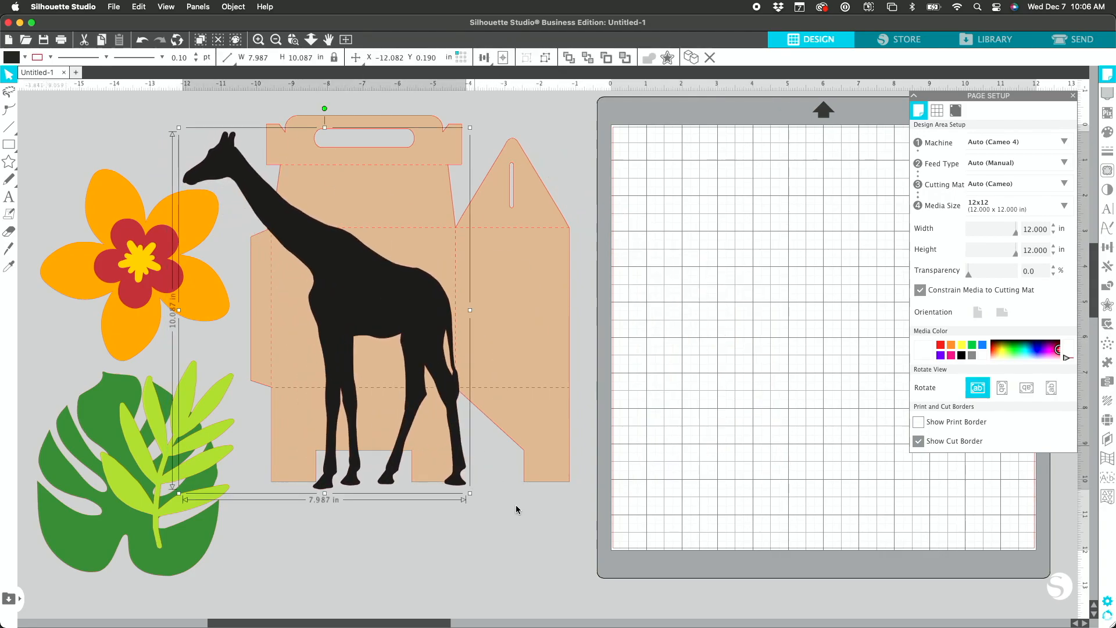
pyautogui.click(523, 526)
pyautogui.click(449, 349)
pyautogui.moveTo(469, 492); pyautogui.dragTo(349, 340)
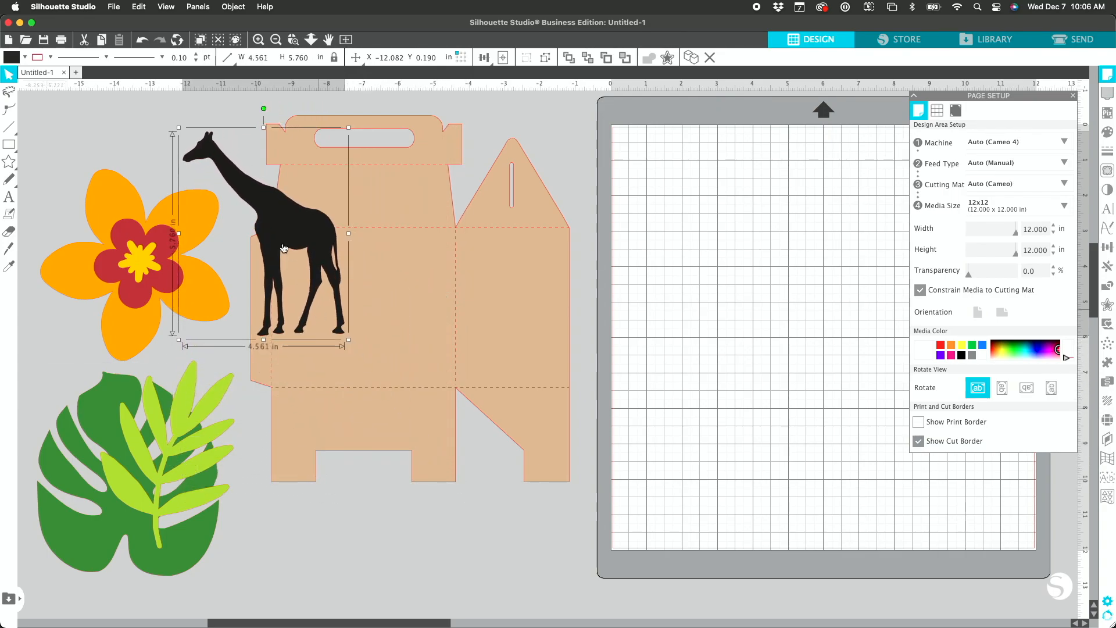
pyautogui.moveTo(273, 218); pyautogui.dragTo(369, 264)
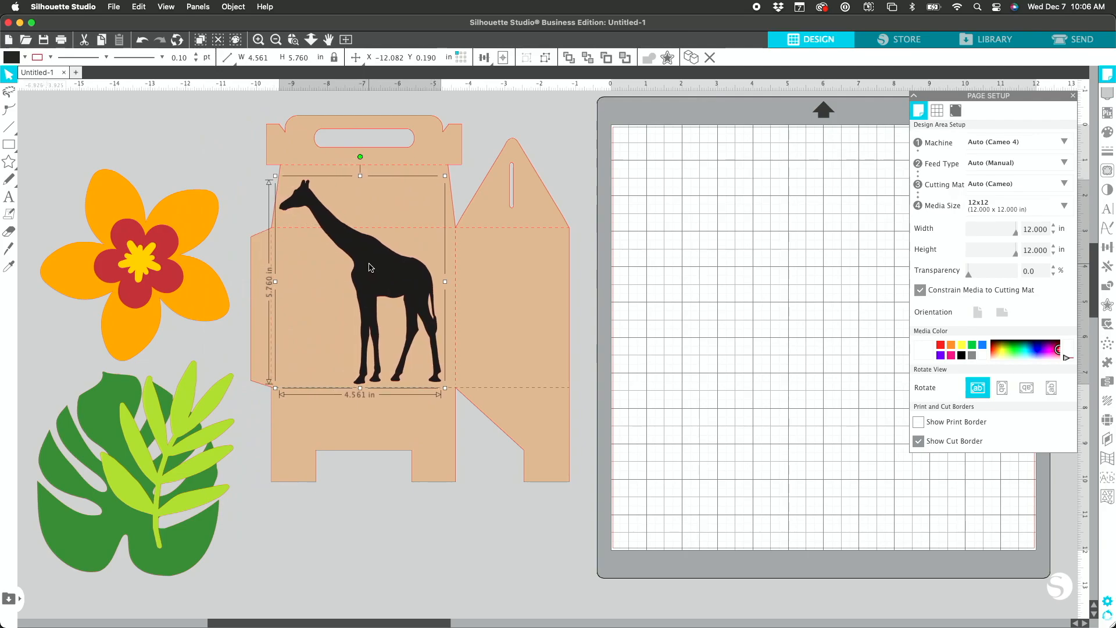
pyautogui.moveTo(363, 267); pyautogui.dragTo(360, 266)
pyautogui.click(675, 288)
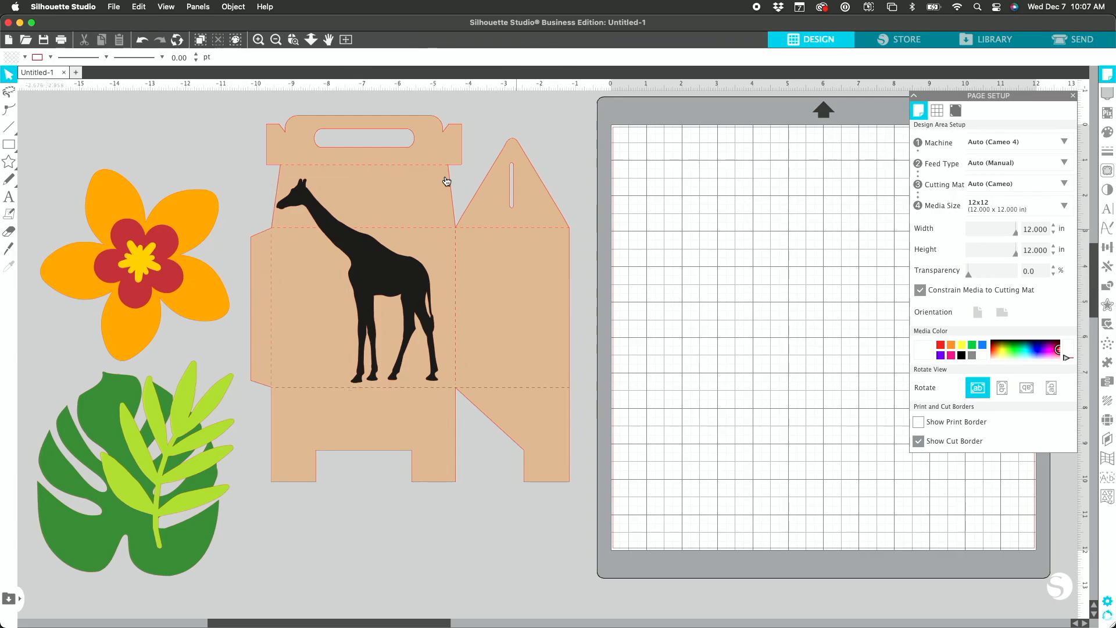
# Step: Nudge the giraffe right, then scale the orange flower to about 1.33 by 1.35 in and place it on the giraffe's back
pyautogui.moveTo(377, 256); pyautogui.dragTo(382, 256)
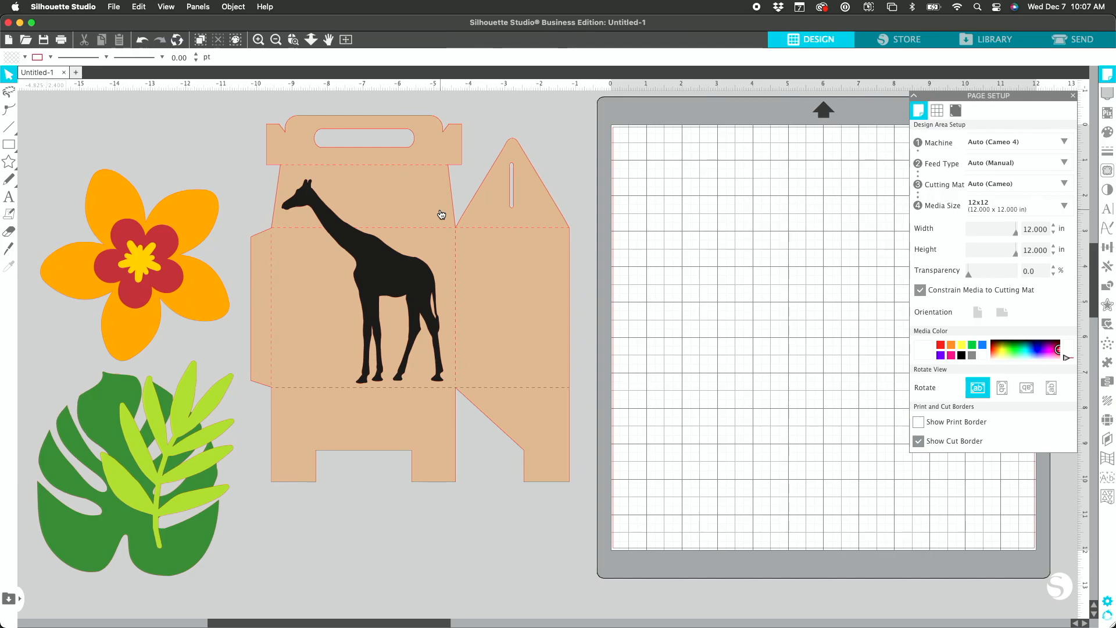
pyautogui.click(158, 269)
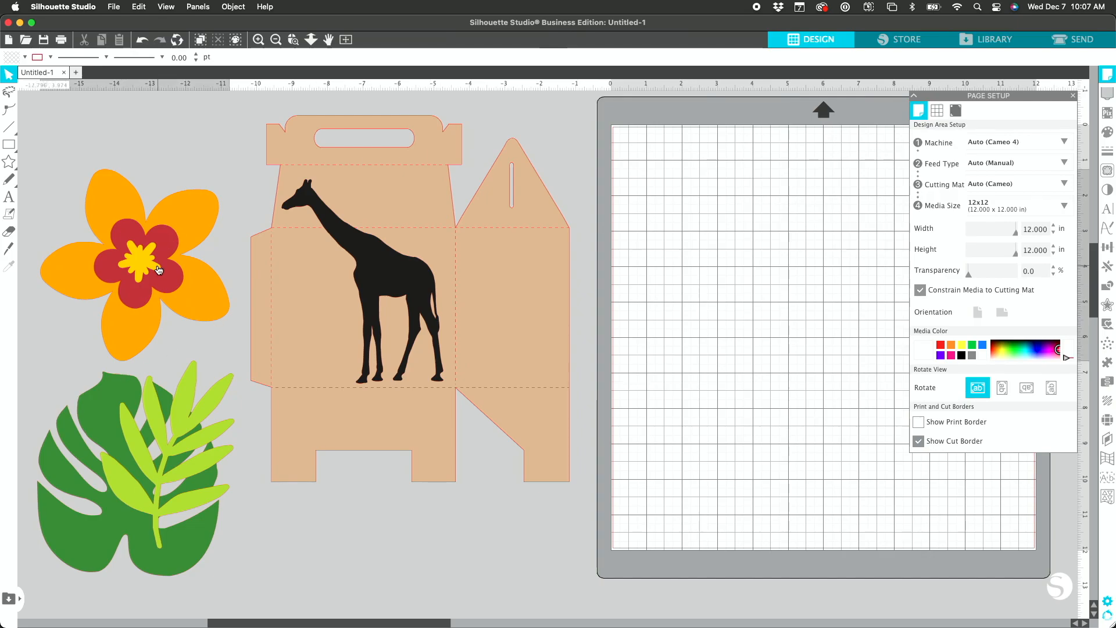
pyautogui.moveTo(234, 365); pyautogui.dragTo(414, 259)
# Step: Scale the dark green leaf to about 3.11 by 3.50 in, tilt it counterclockwise and place it over the front panel's lower-left area
pyautogui.click(122, 531)
pyautogui.moveTo(122, 531); pyautogui.dragTo(323, 362)
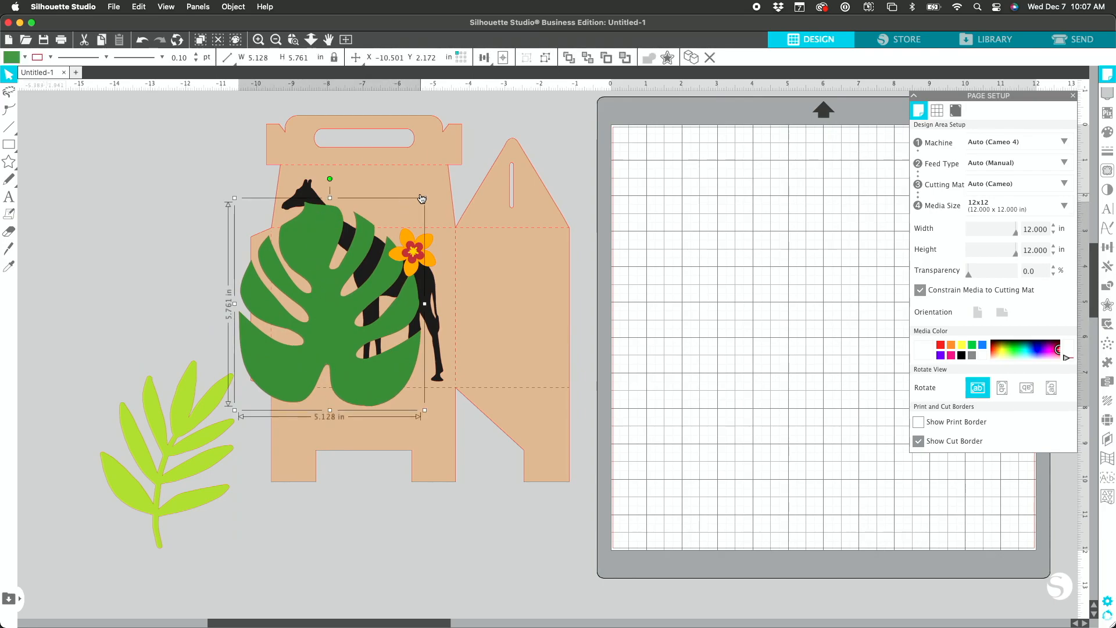
pyautogui.moveTo(424, 197); pyautogui.dragTo(353, 278)
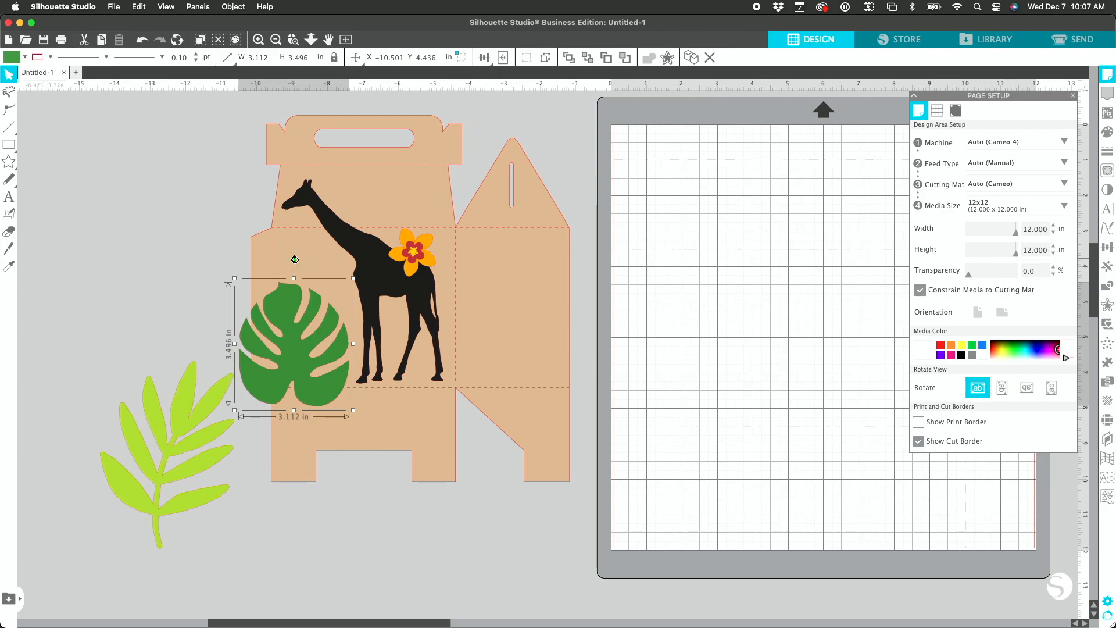
pyautogui.moveTo(294, 259); pyautogui.dragTo(239, 298)
pyautogui.moveTo(312, 341); pyautogui.dragTo(339, 318)
# Step: Scale the light green frond to about 2.63 by 3.67 in and place it over the dark leaf and the giraffe's front legs
pyautogui.click(175, 435)
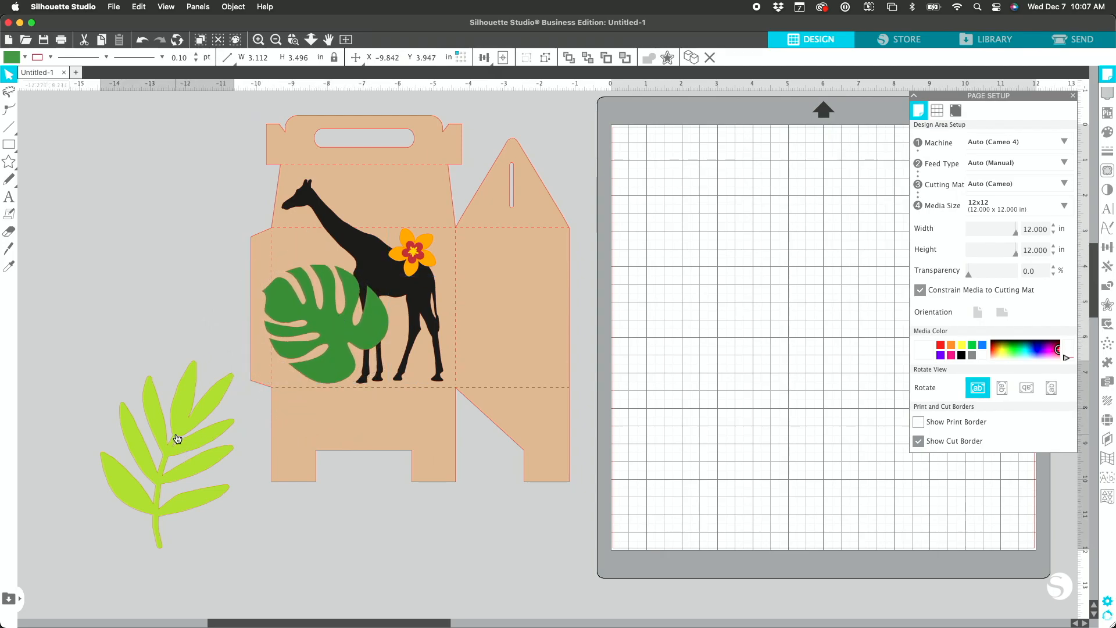
pyautogui.moveTo(241, 357); pyautogui.dragTo(192, 420)
pyautogui.moveTo(143, 483); pyautogui.dragTo(355, 312)
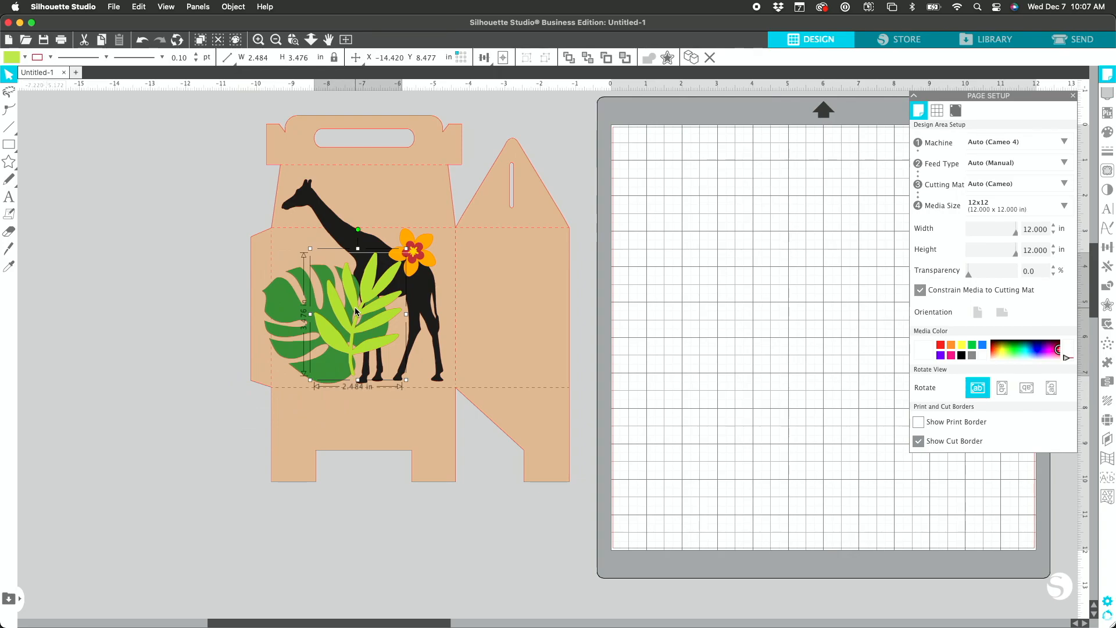
pyautogui.click(106, 282)
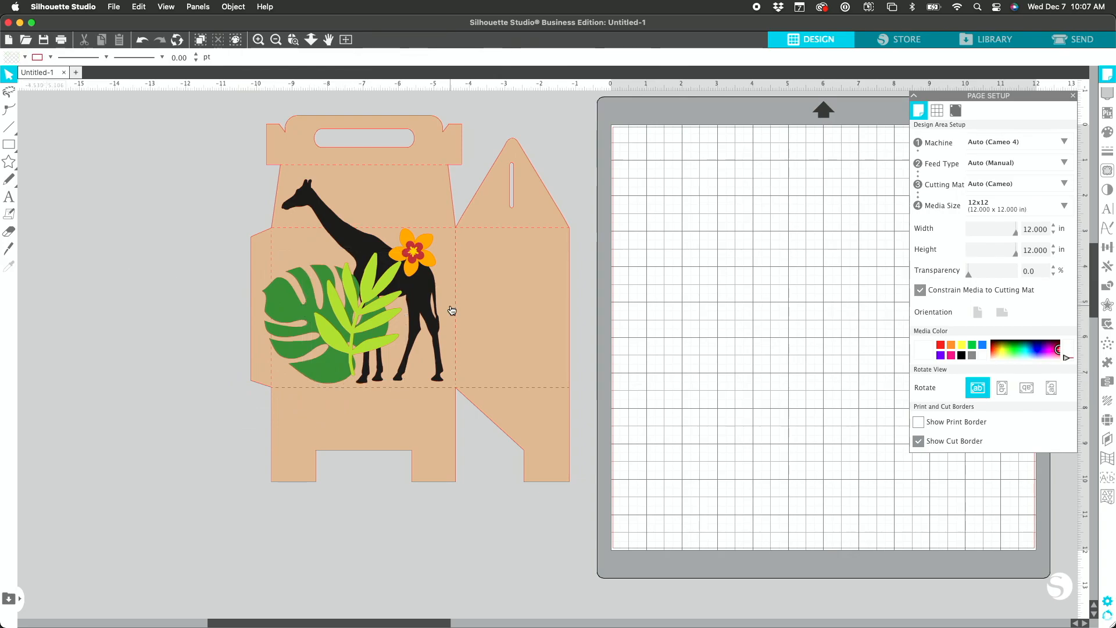
pyautogui.click(385, 284)
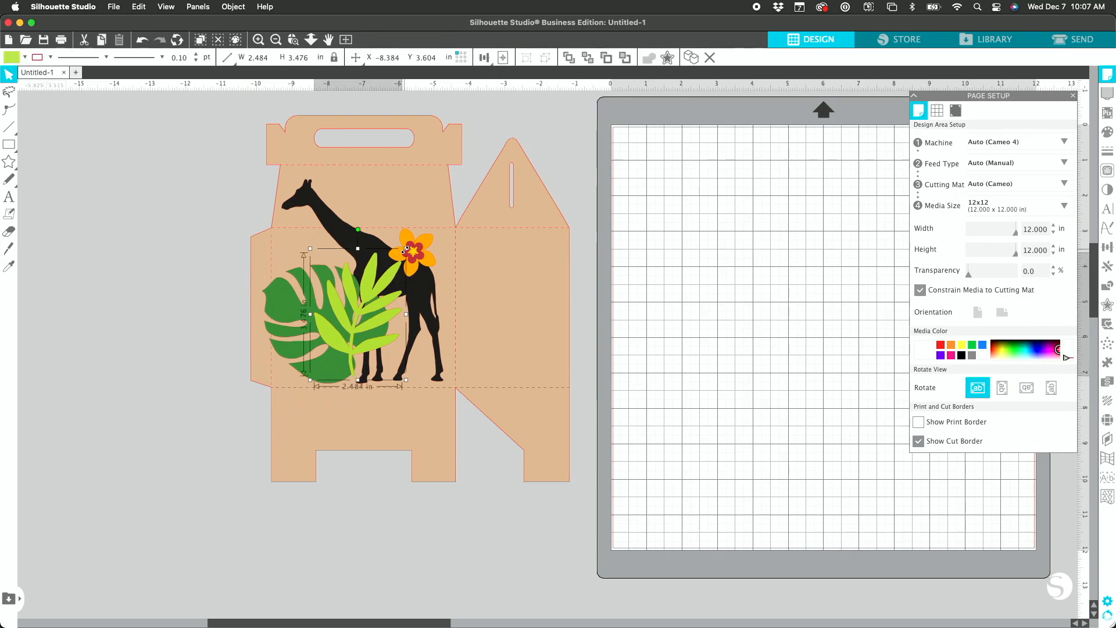
pyautogui.moveTo(419, 248); pyautogui.dragTo(417, 252)
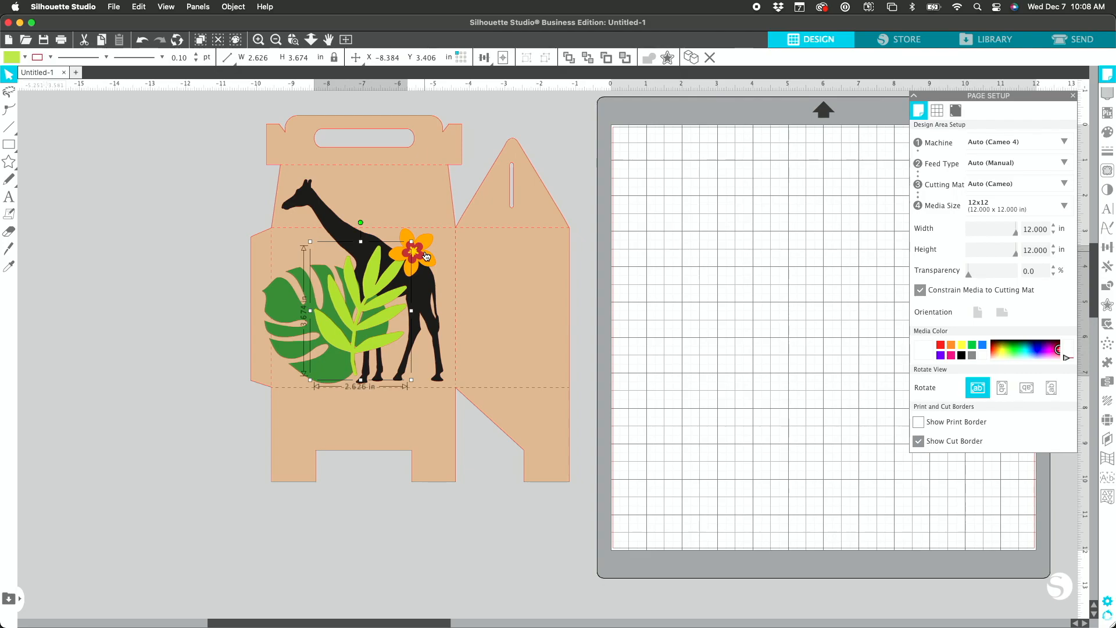
# Step: Bring the light green frond to the front of the stacking order
pyautogui.click(425, 257)
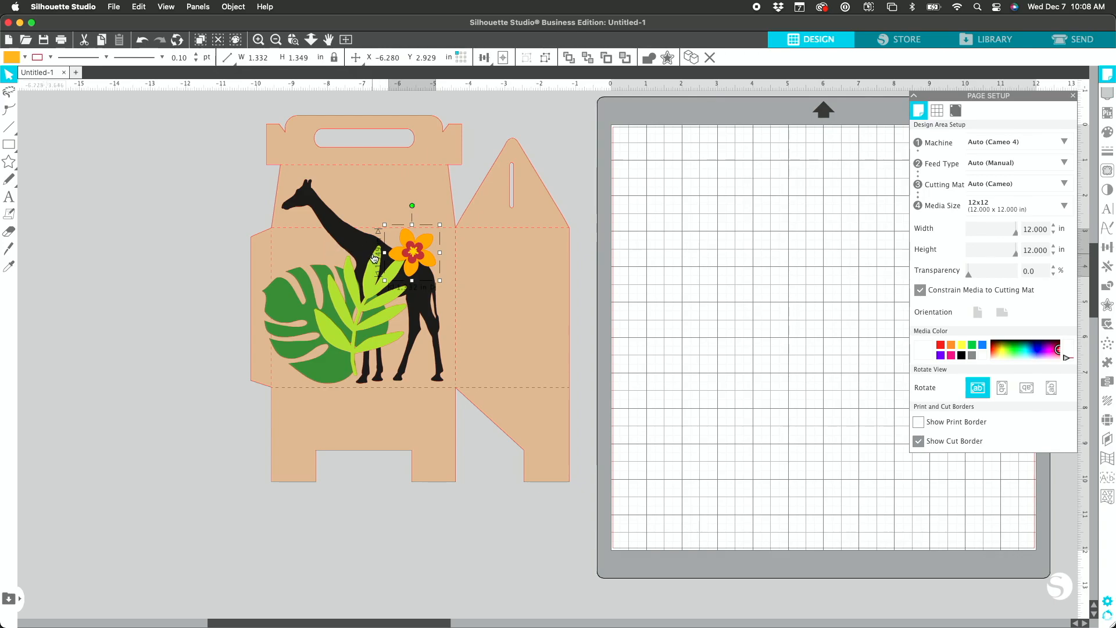
pyautogui.click(360, 297)
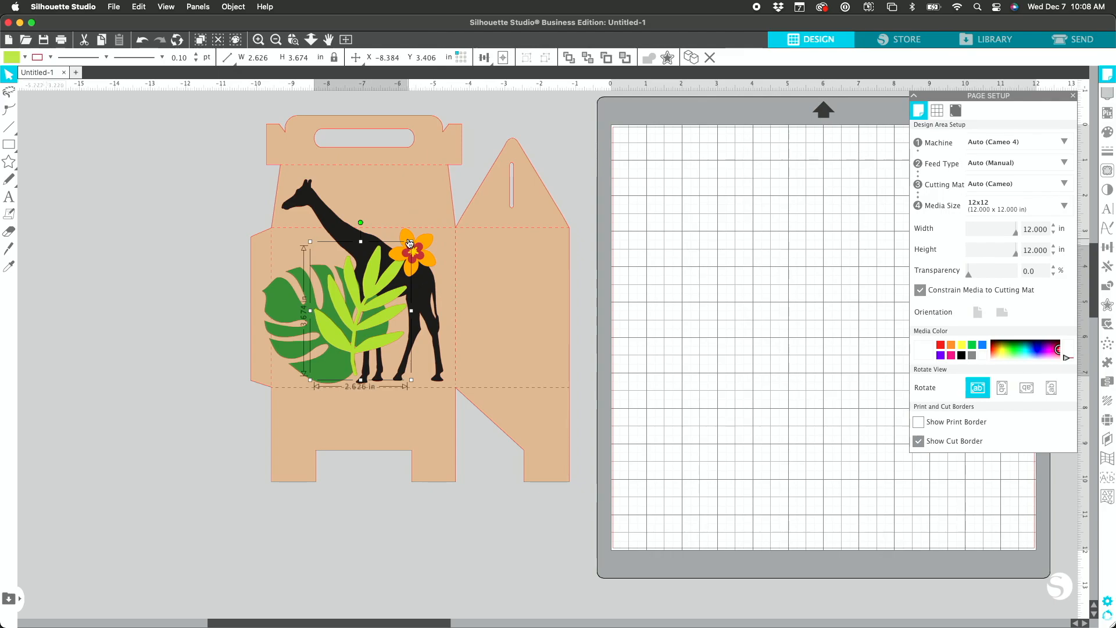
pyautogui.click(569, 59)
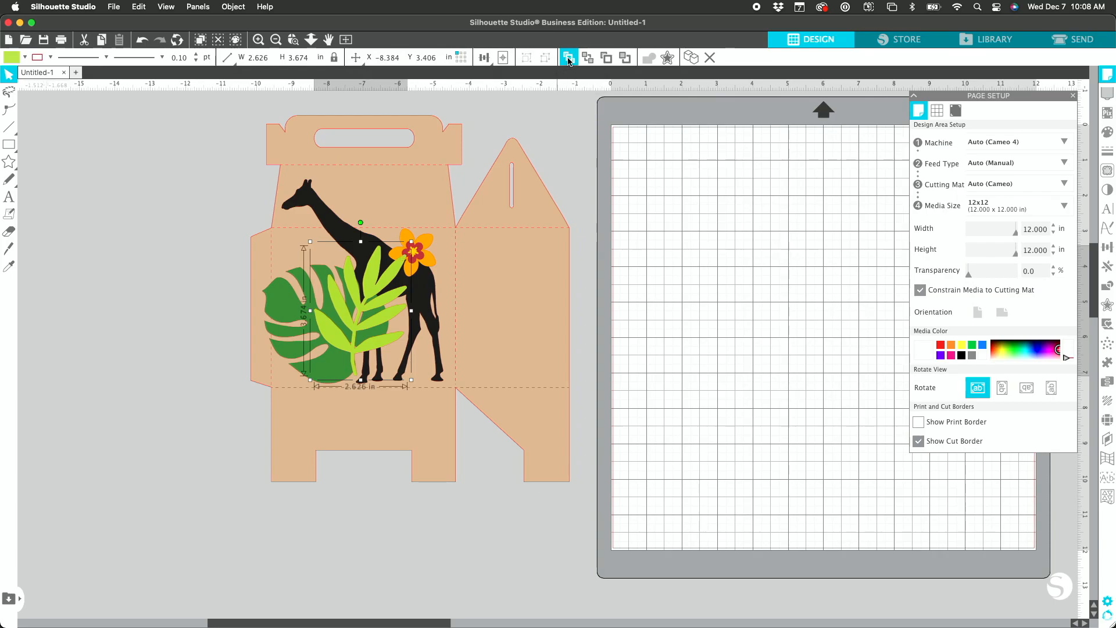
pyautogui.click(421, 245)
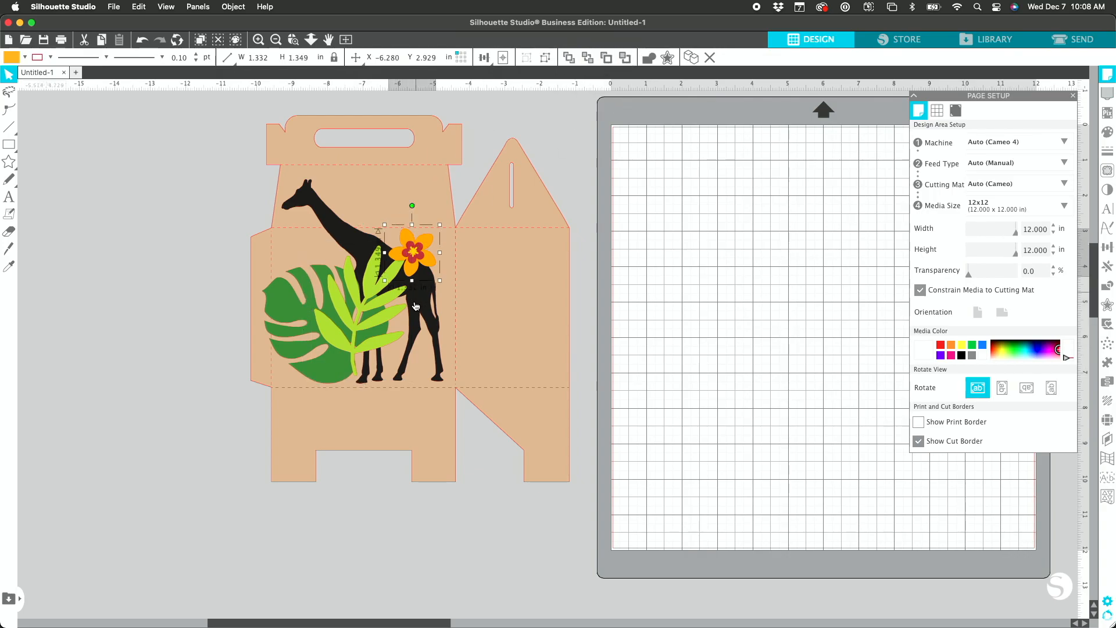
pyautogui.click(189, 315)
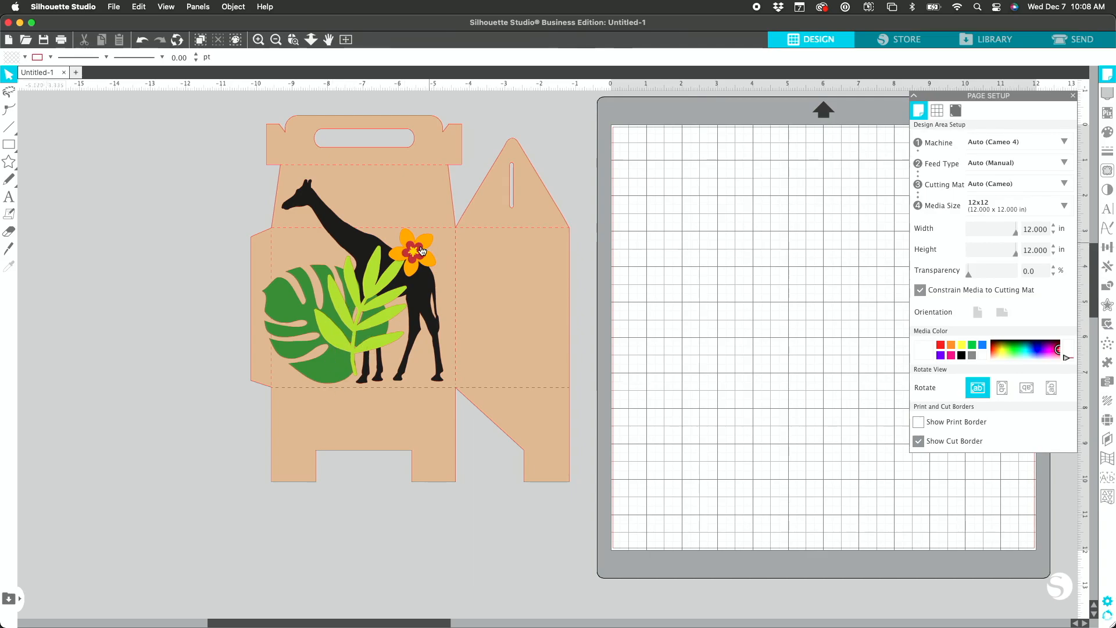
# Step: Shift the orange flower right toward the giraffe's rump and paste a copy of it
pyautogui.moveTo(416, 251); pyautogui.dragTo(432, 249)
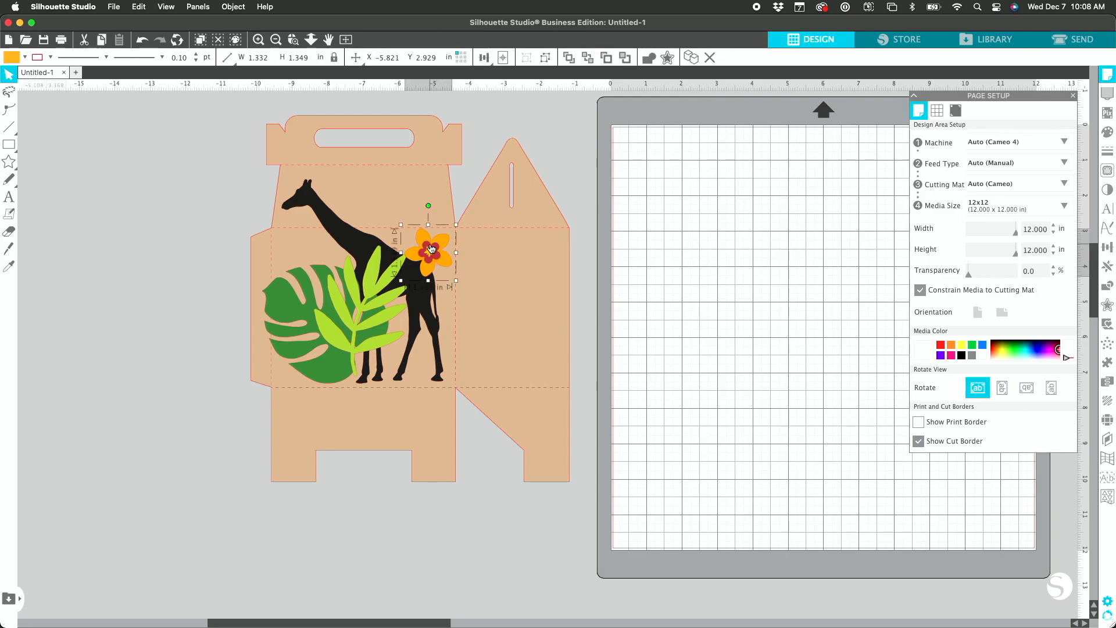
pyautogui.rightClick(431, 249)
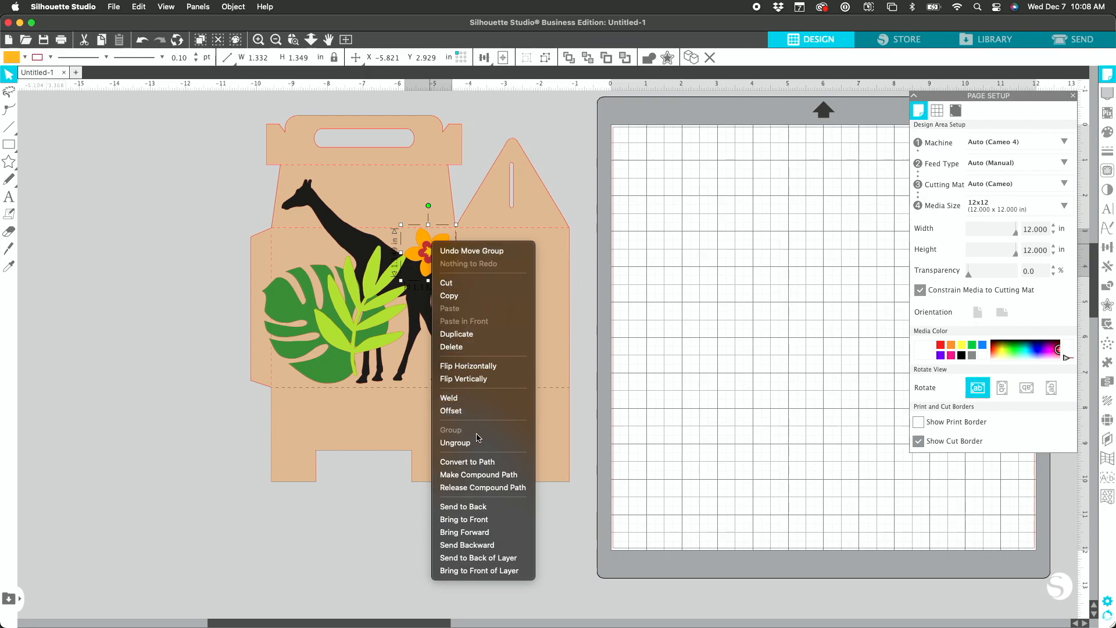
pyautogui.click(457, 298)
pyautogui.rightClick(588, 248)
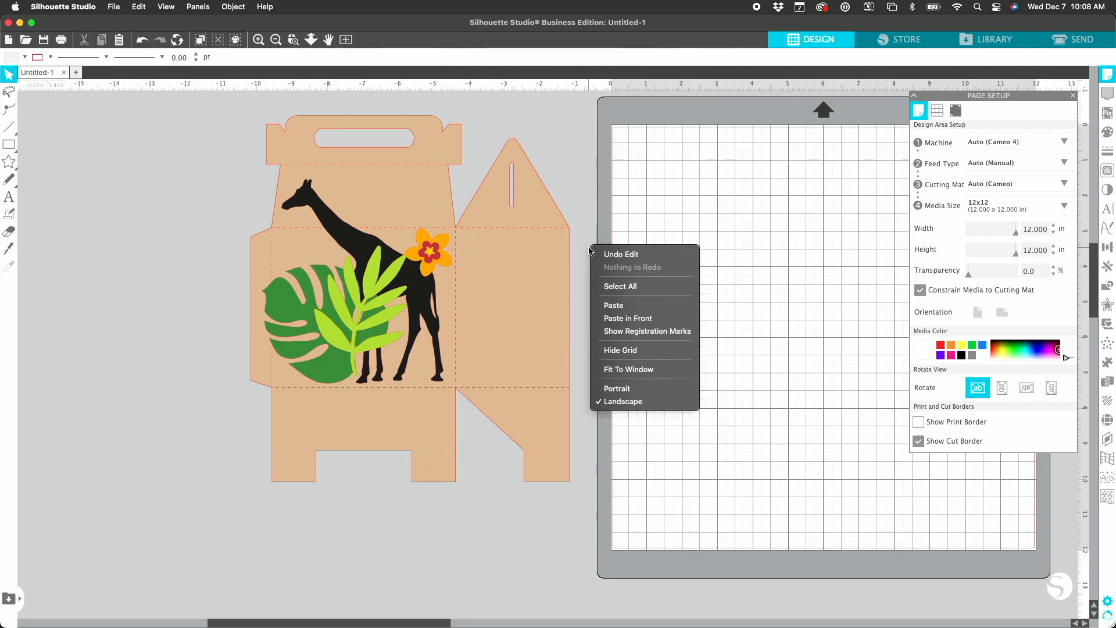
pyautogui.click(613, 306)
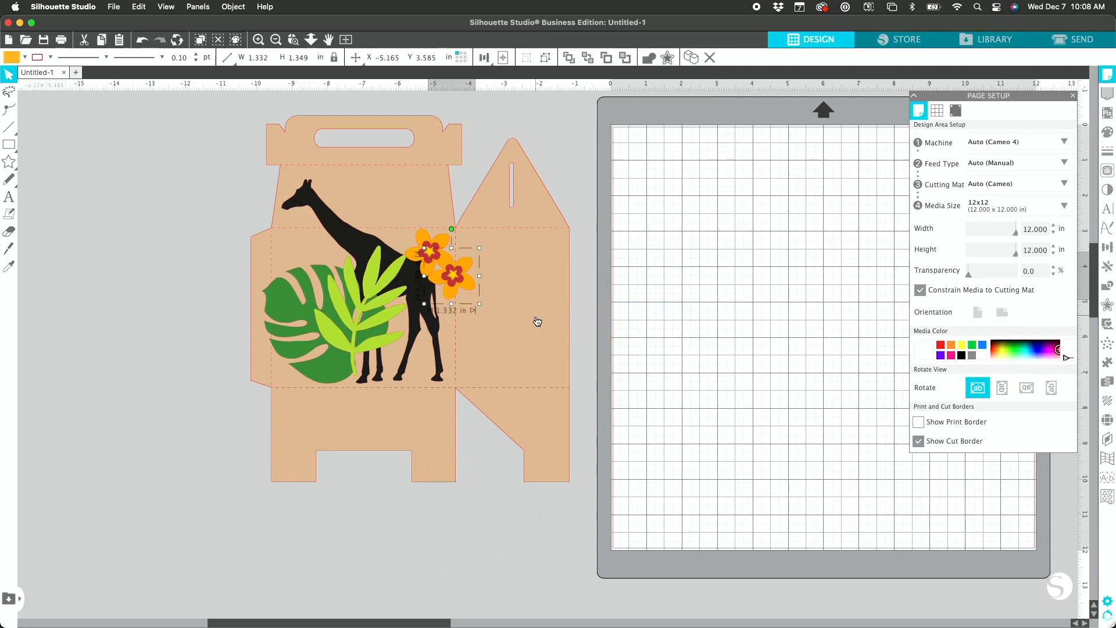
# Step: Move the copied flower to the base of the frond and enlarge it to about 1.67 by 1.69 in
pyautogui.moveTo(454, 279); pyautogui.dragTo(379, 355)
pyautogui.moveTo(351, 365); pyautogui.dragTo(356, 351)
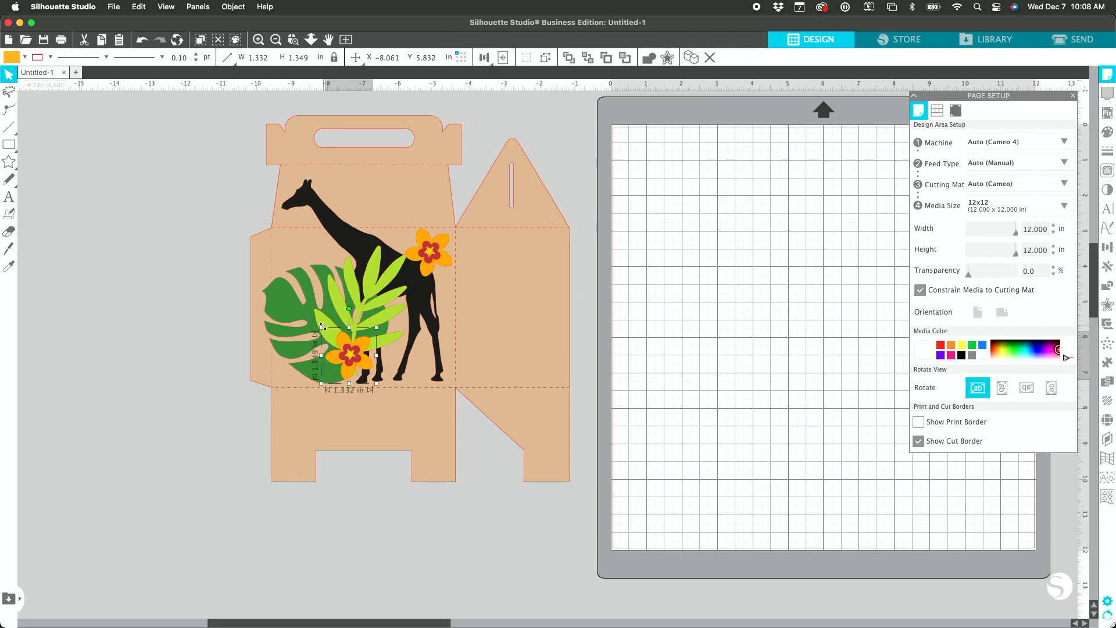
pyautogui.moveTo(321, 328); pyautogui.dragTo(309, 315)
pyautogui.moveTo(347, 347); pyautogui.dragTo(359, 354)
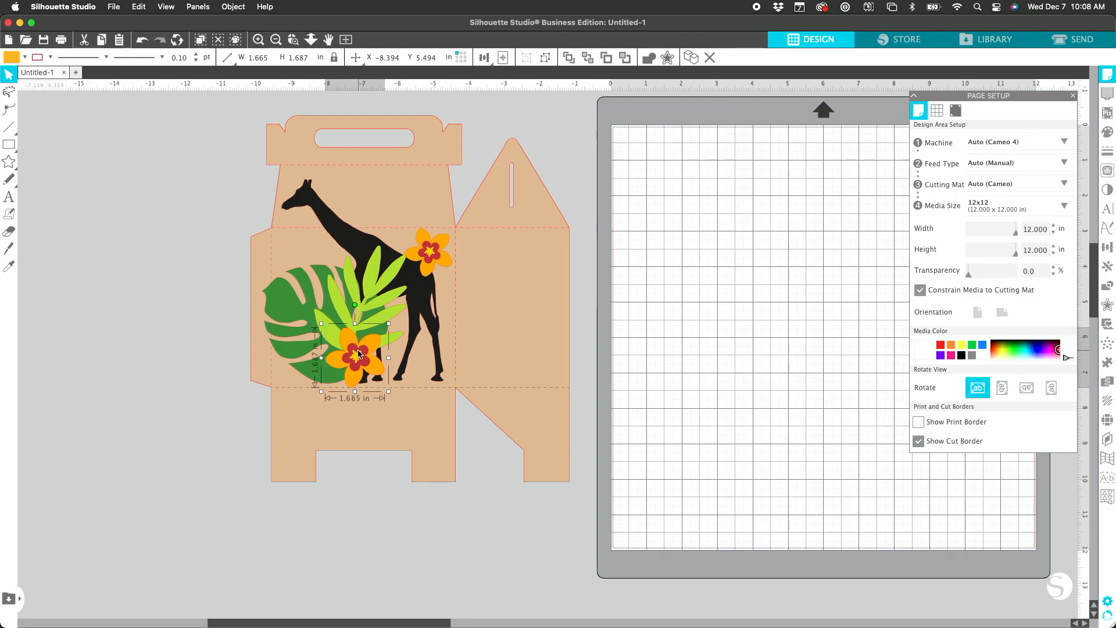
pyautogui.click(193, 386)
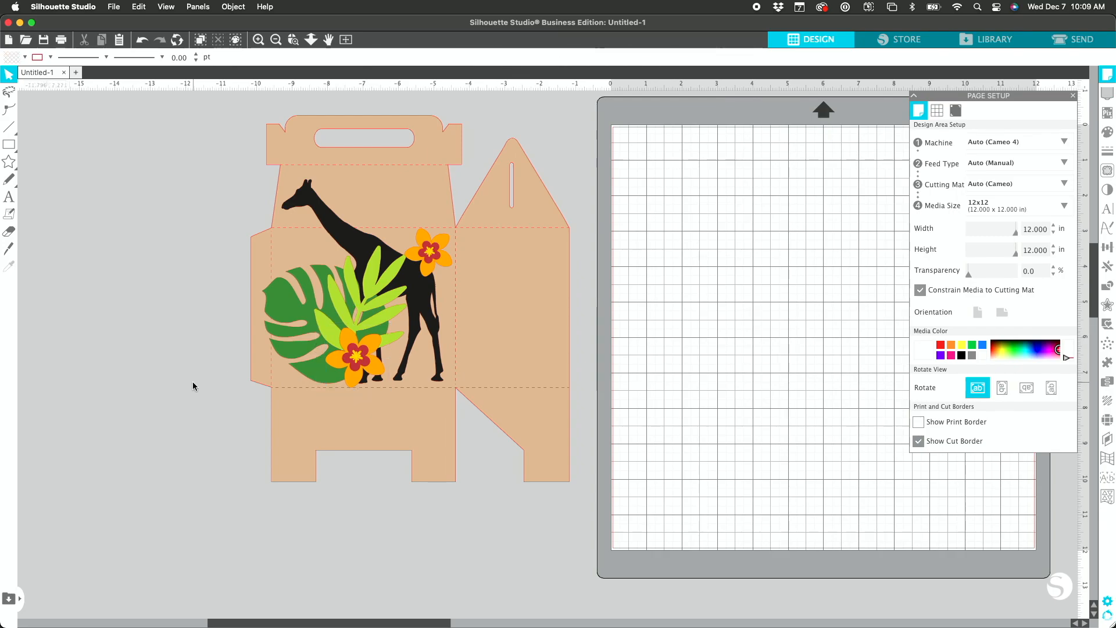
# Step: Shrink the dark leaf to about 2.79 by 3.13 in and shift the frond and lower flower slightly left
pyautogui.click(279, 299)
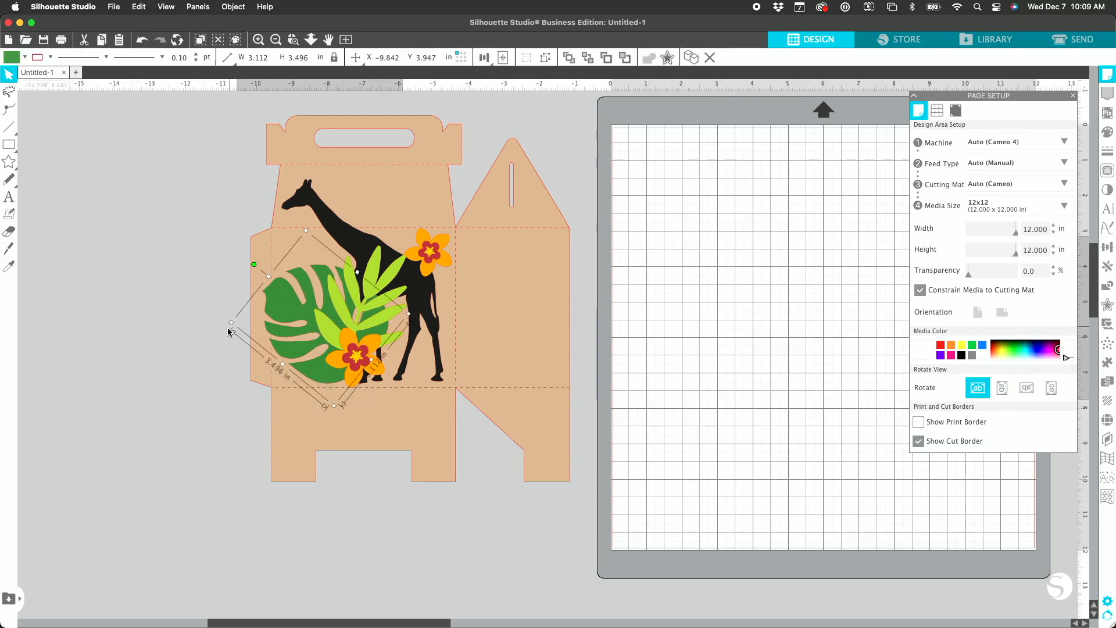
pyautogui.moveTo(232, 324); pyautogui.dragTo(285, 301)
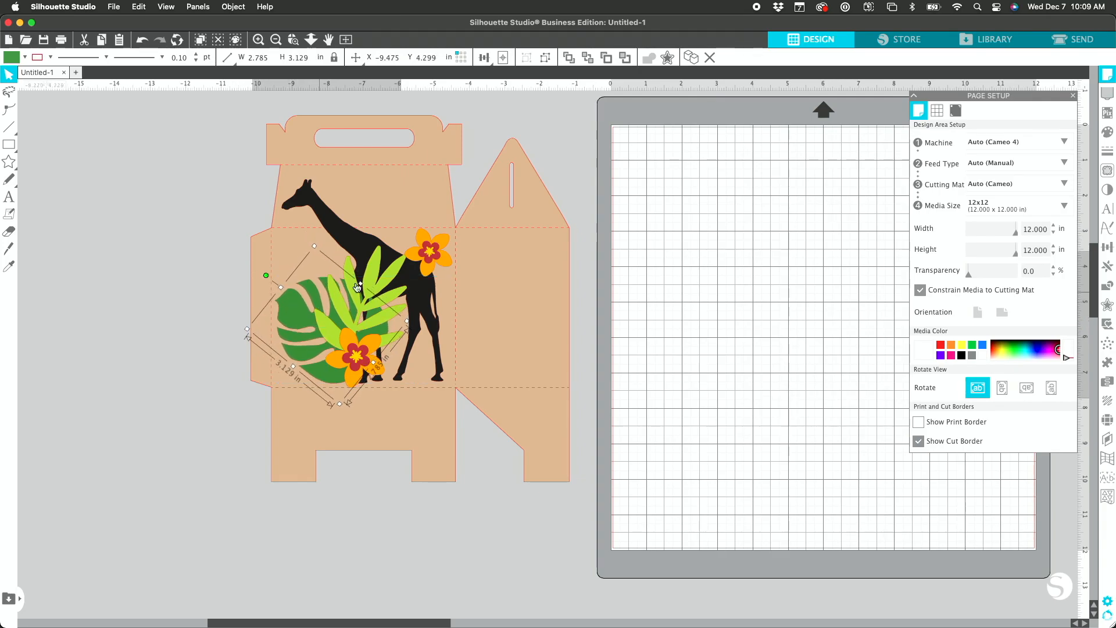
pyautogui.moveTo(375, 278); pyautogui.dragTo(365, 280)
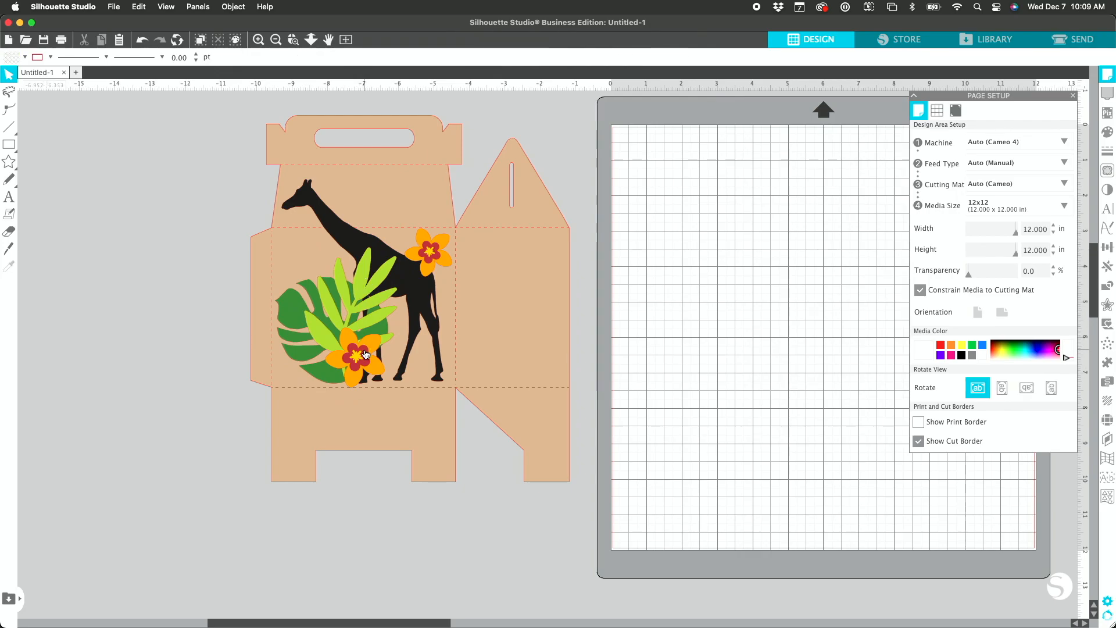
pyautogui.moveTo(360, 358); pyautogui.dragTo(355, 358)
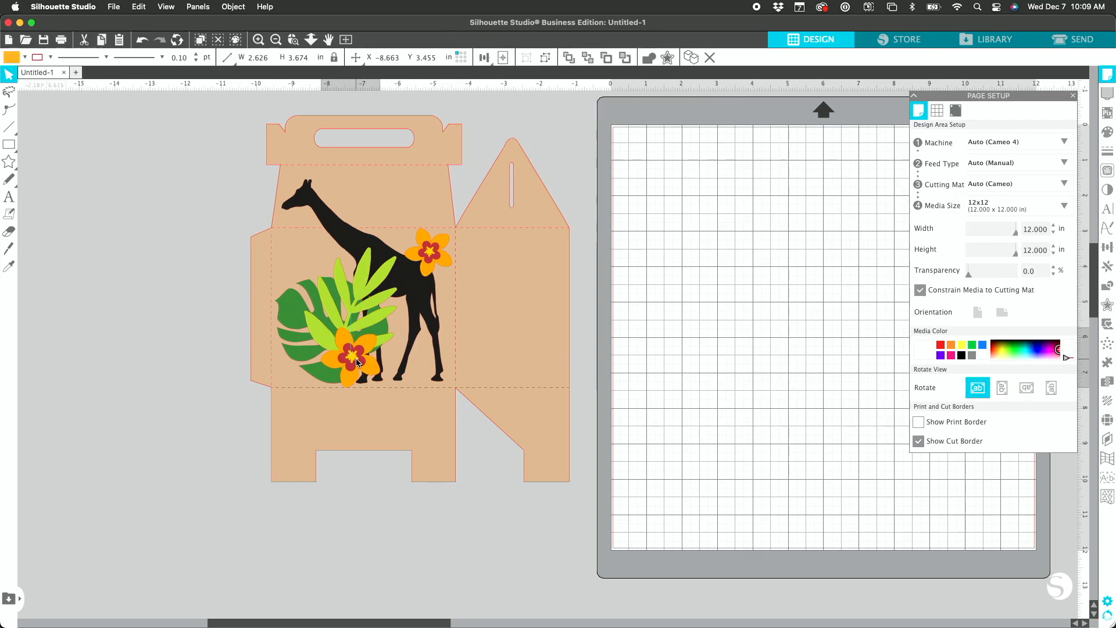
# Step: Shrink the dark leaf to about 2.36 by 2.65 in and move it toward the front panel's left fold line
pyautogui.click(314, 365)
pyautogui.moveTo(315, 246); pyautogui.dragTo(303, 290)
pyautogui.moveTo(292, 329); pyautogui.dragTo(280, 327)
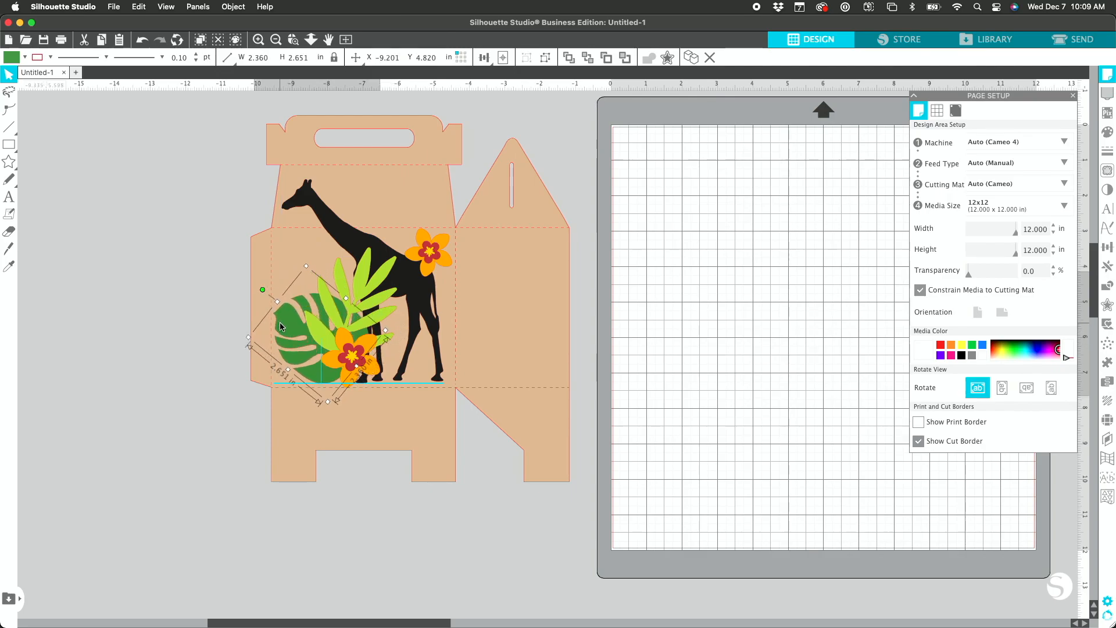
pyautogui.click(131, 304)
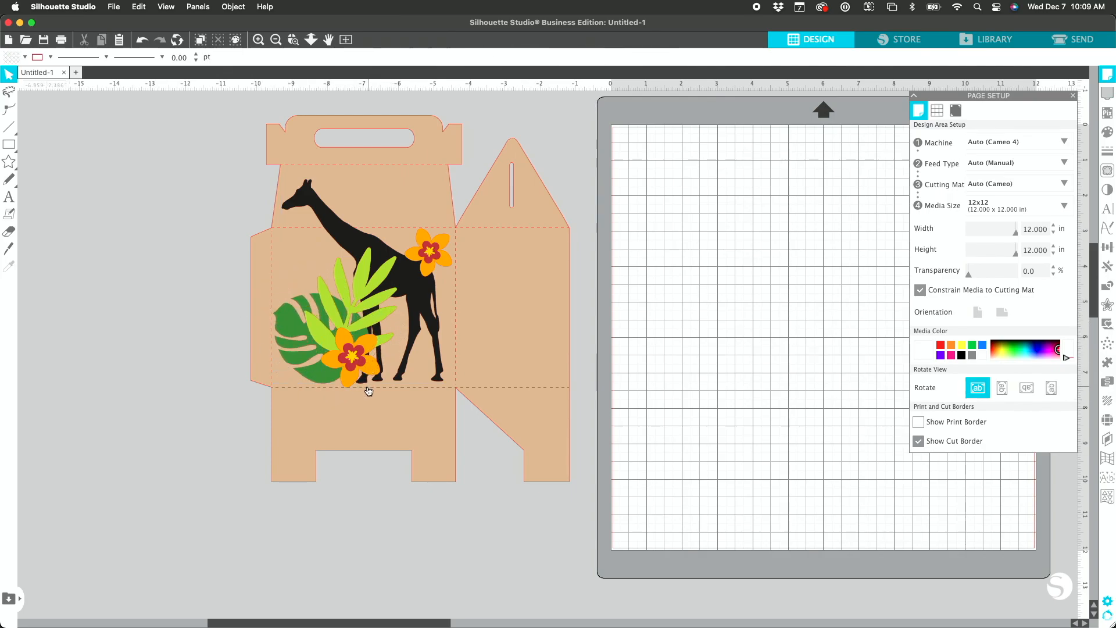
# Step: Scale the lower orange flower down to about 1.24 by 1.26 in and keep it at the base of the frond
pyautogui.click(361, 370)
pyautogui.moveTo(384, 390); pyautogui.dragTo(347, 359)
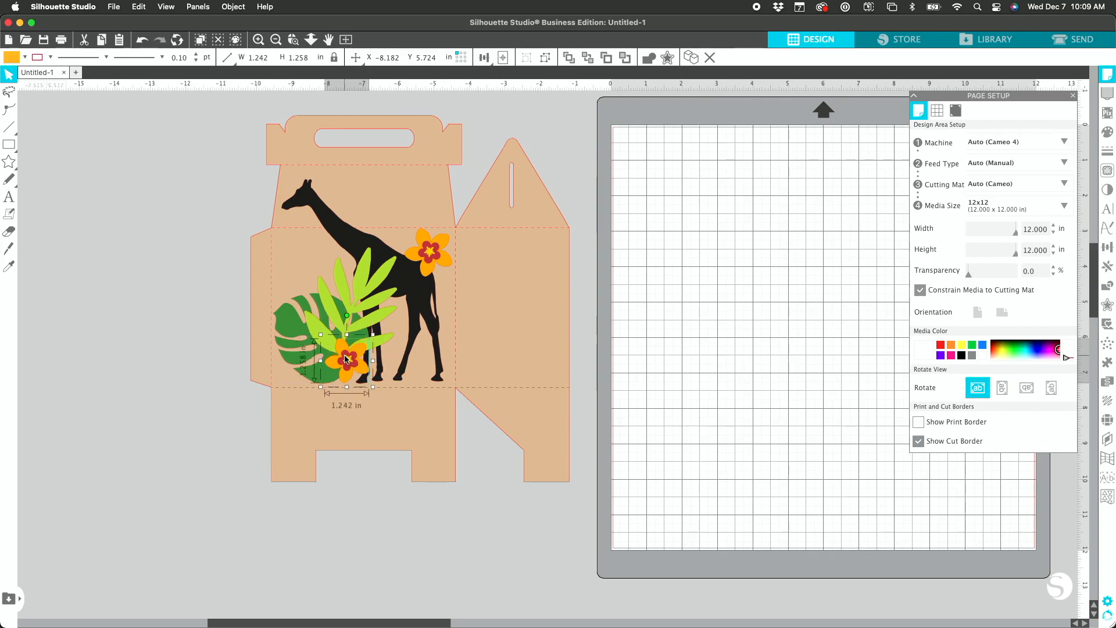
pyautogui.click(223, 350)
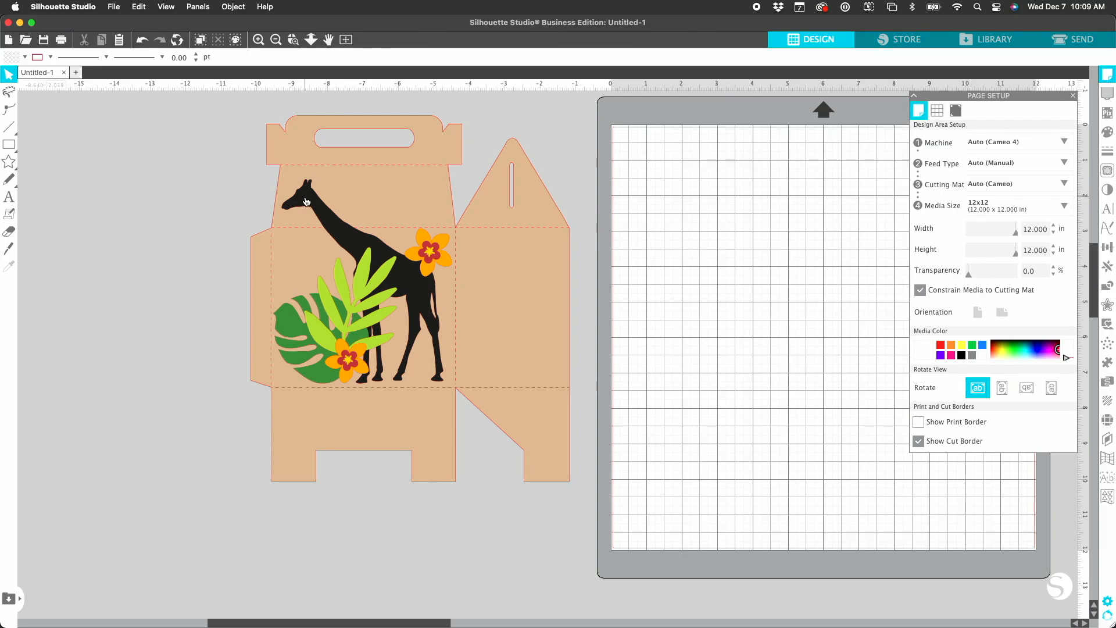
# Step: Separate the design pieces by moving the box template far left and the giraffe, frond and dark leaf into a column beside the mat
pyautogui.moveTo(426, 192); pyautogui.dragTo(82, 166)
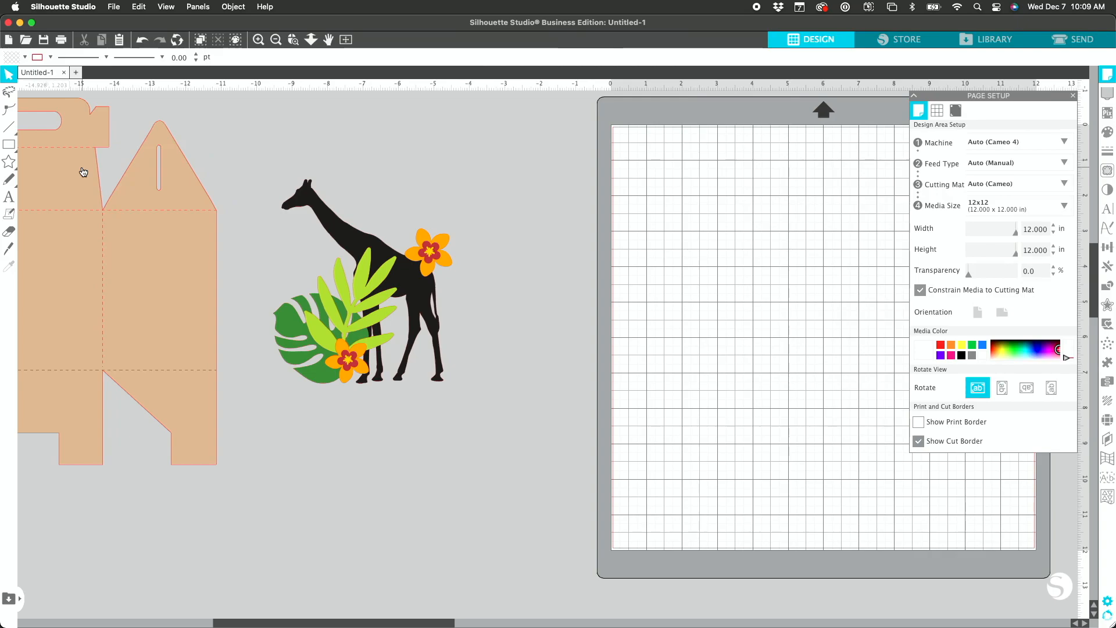
pyautogui.click(297, 208)
pyautogui.moveTo(304, 208); pyautogui.dragTo(452, 134)
pyautogui.moveTo(360, 274); pyautogui.dragTo(539, 354)
pyautogui.click(538, 354)
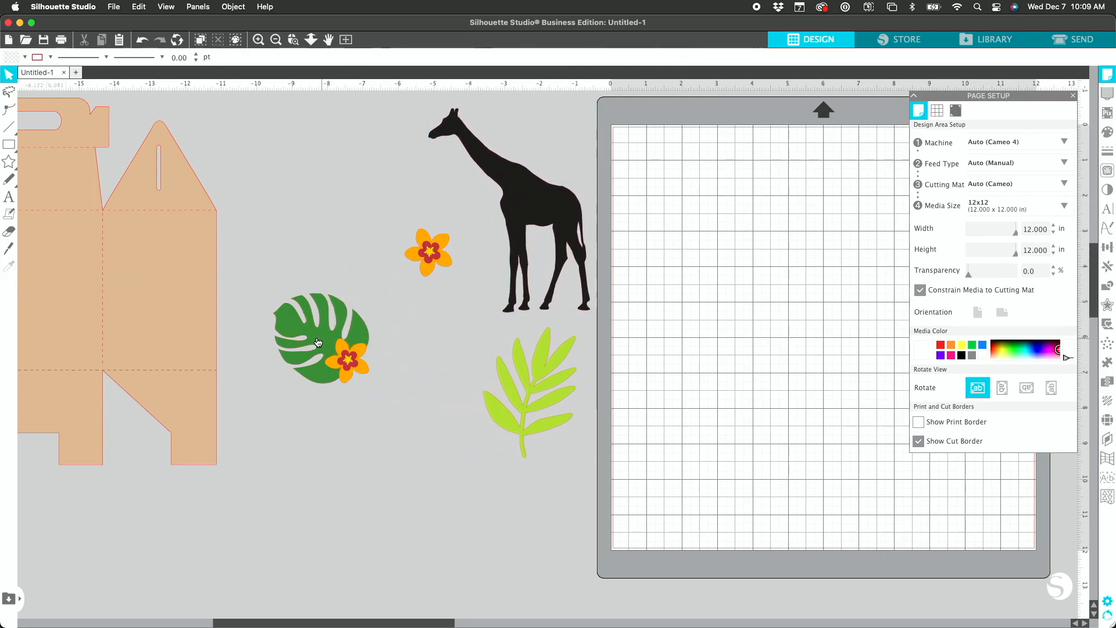
pyautogui.moveTo(318, 342); pyautogui.dragTo(523, 529)
pyautogui.click(392, 325)
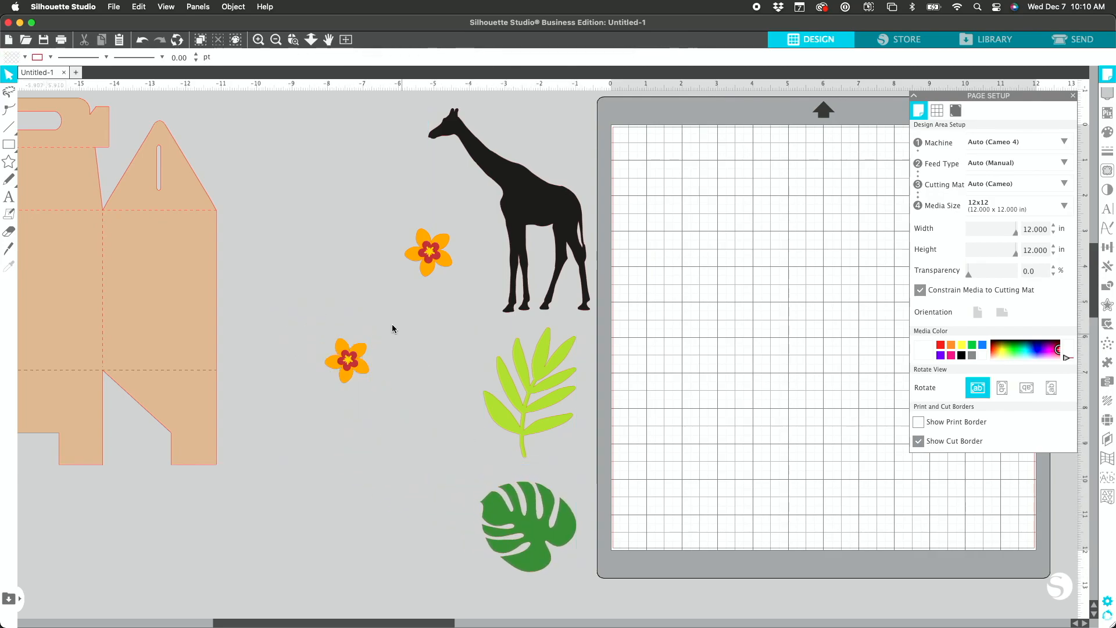
# Step: Ungroup both orange flowers into their separate petal, red middle and yellow centre layers
pyautogui.click(359, 351)
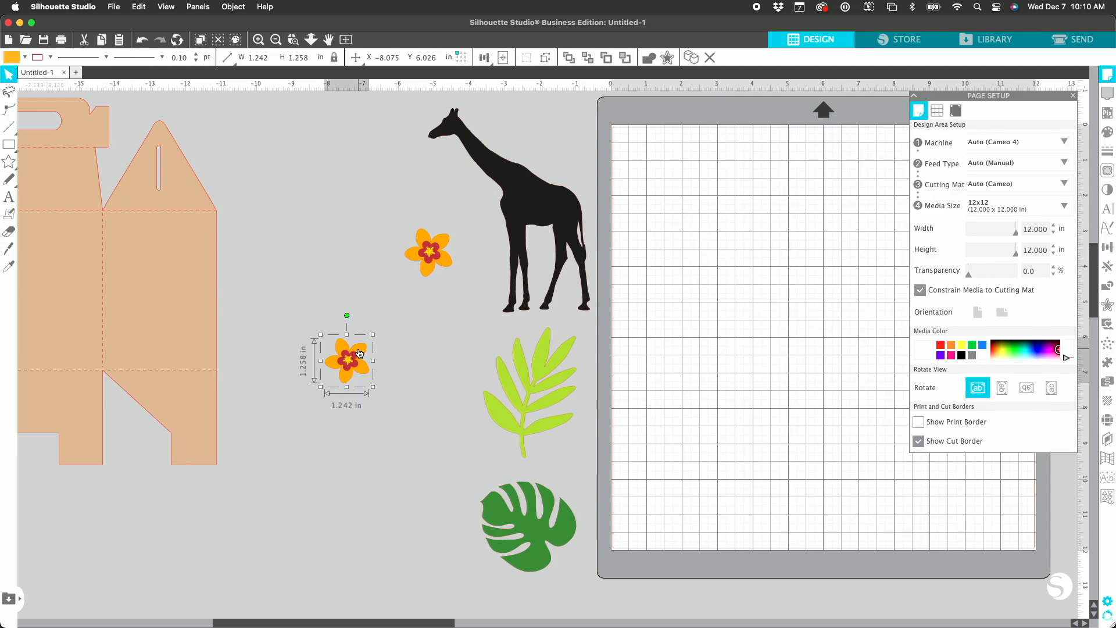
pyautogui.keyDown('shift'); pyautogui.click(429, 254); pyautogui.keyUp('shift')
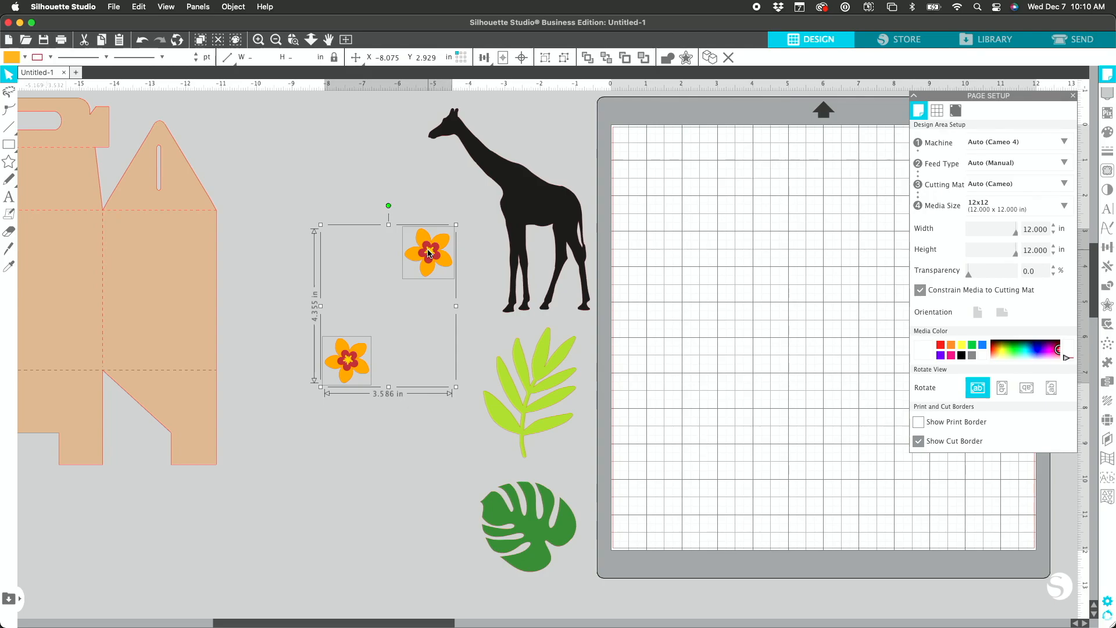
pyautogui.rightClick(429, 253)
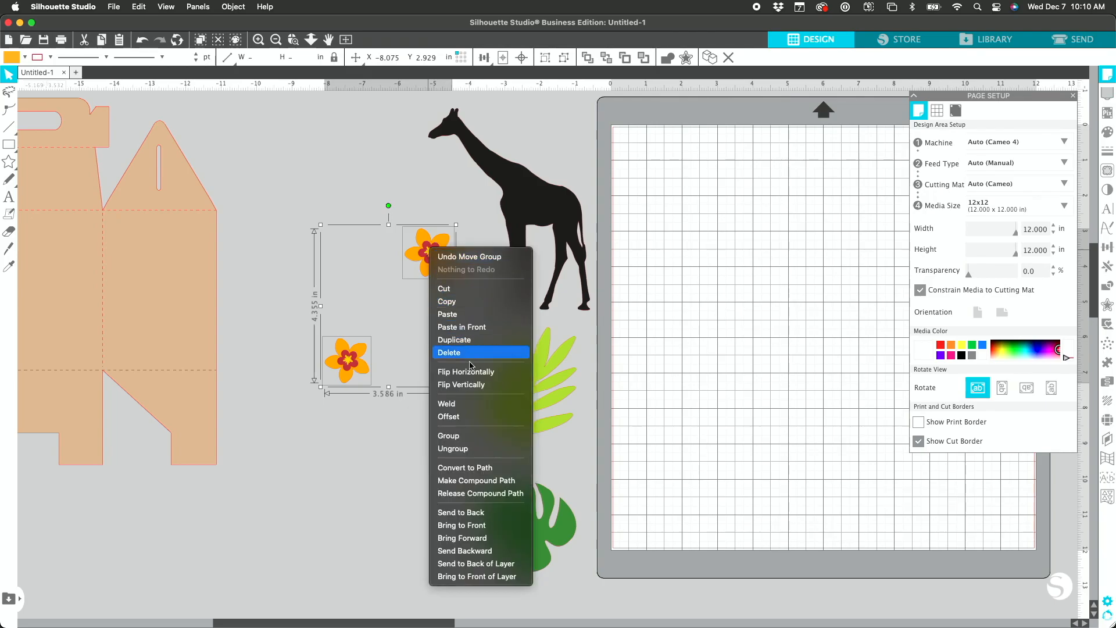
pyautogui.click(474, 449)
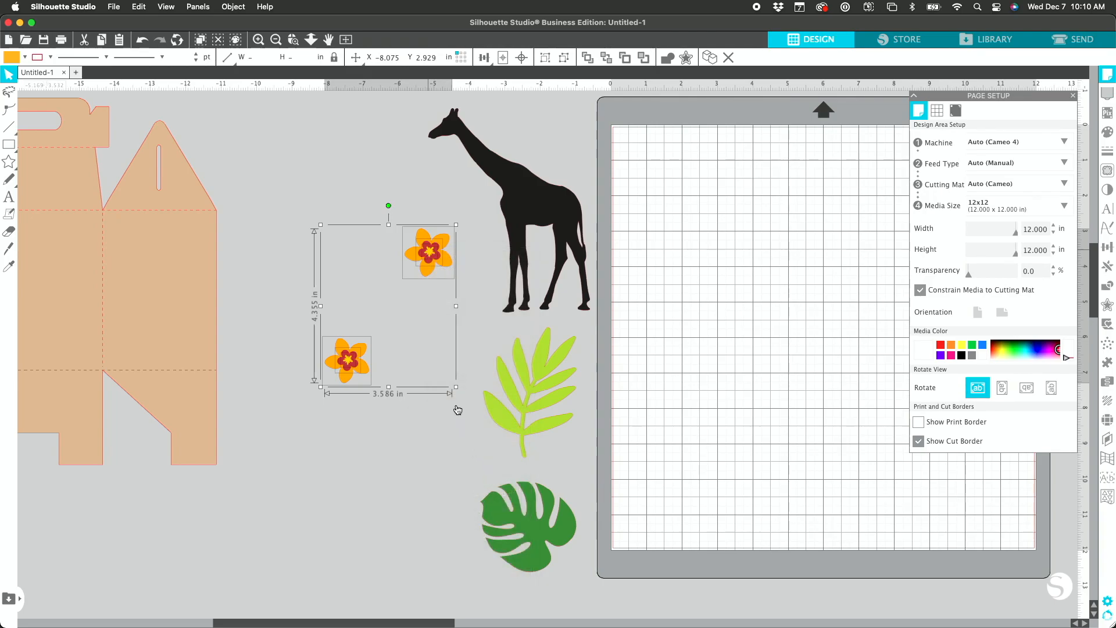
pyautogui.click(421, 368)
# Step: Sort the flower layers by colour into separate clusters beside the giraffe: yellow centres, red middles and orange petals
pyautogui.moveTo(348, 360); pyautogui.dragTo(448, 329)
pyautogui.moveTo(430, 251); pyautogui.dragTo(457, 321)
pyautogui.moveTo(430, 251); pyautogui.dragTo(311, 231)
pyautogui.moveTo(353, 362); pyautogui.dragTo(307, 260)
pyautogui.moveTo(434, 235); pyautogui.dragTo(360, 305)
pyautogui.click(360, 304)
pyautogui.click(360, 303)
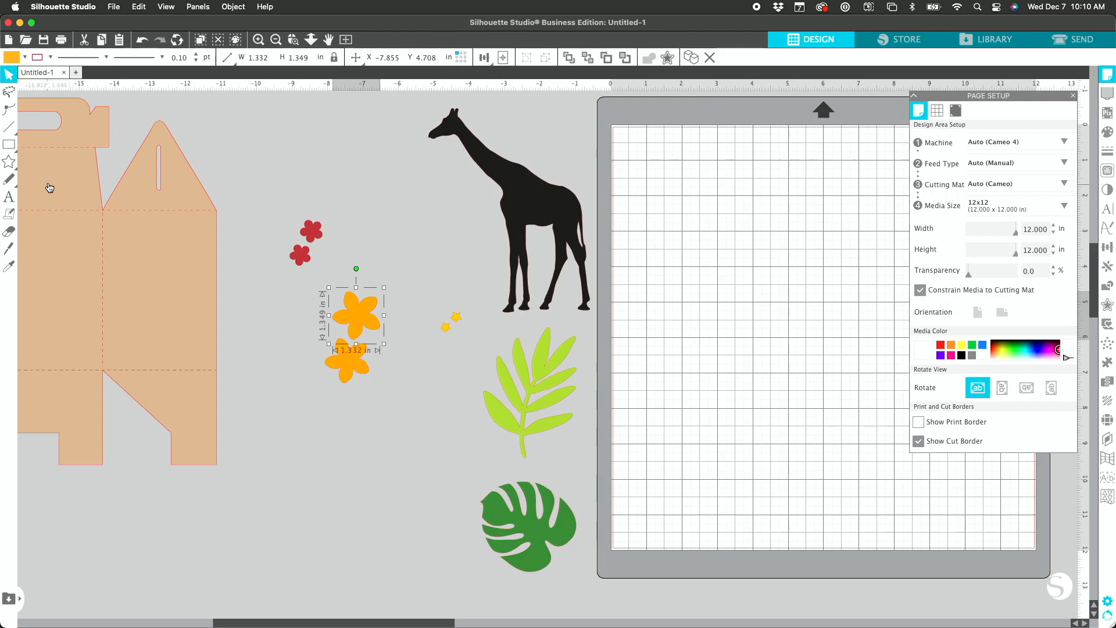
# Step: Move the box template onto the cutting mat, placing it near the upper-left corner fully inside the 12x12 cut area
pyautogui.moveTo(49, 187); pyautogui.dragTo(707, 199)
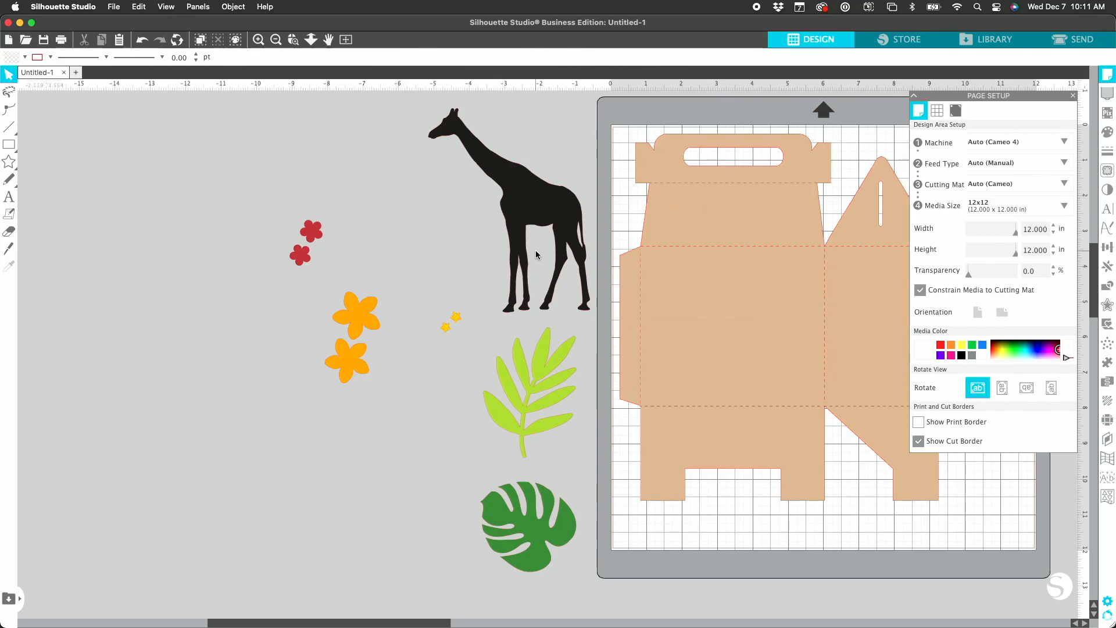
pyautogui.moveTo(536, 252); pyautogui.dragTo(379, 244)
pyautogui.moveTo(585, 238); pyautogui.dragTo(492, 254)
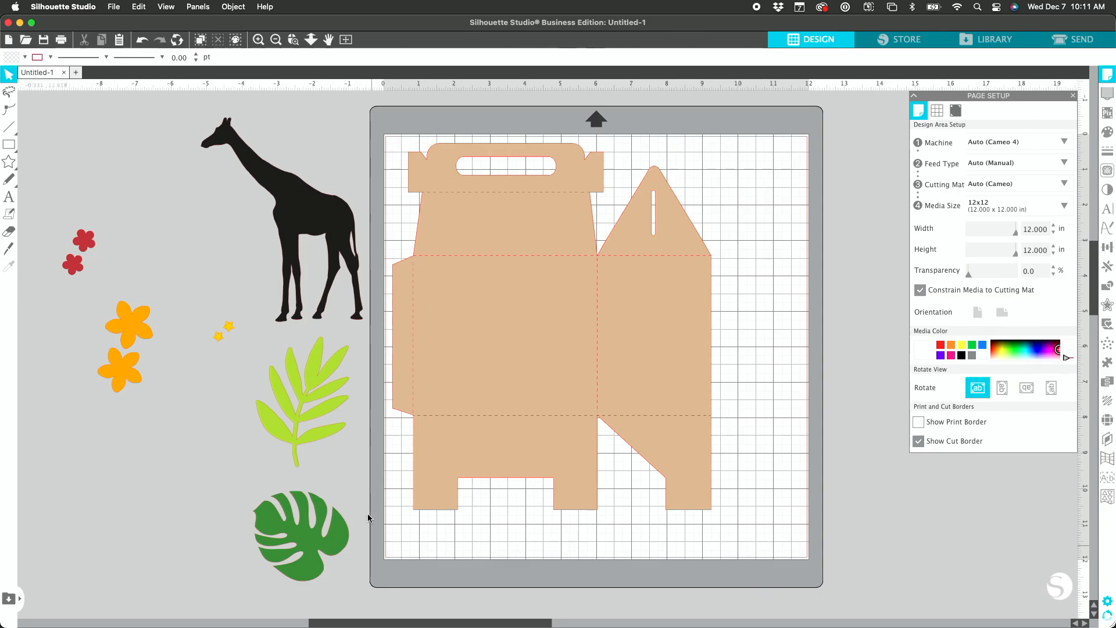
pyautogui.moveTo(462, 291); pyautogui.dragTo(461, 277)
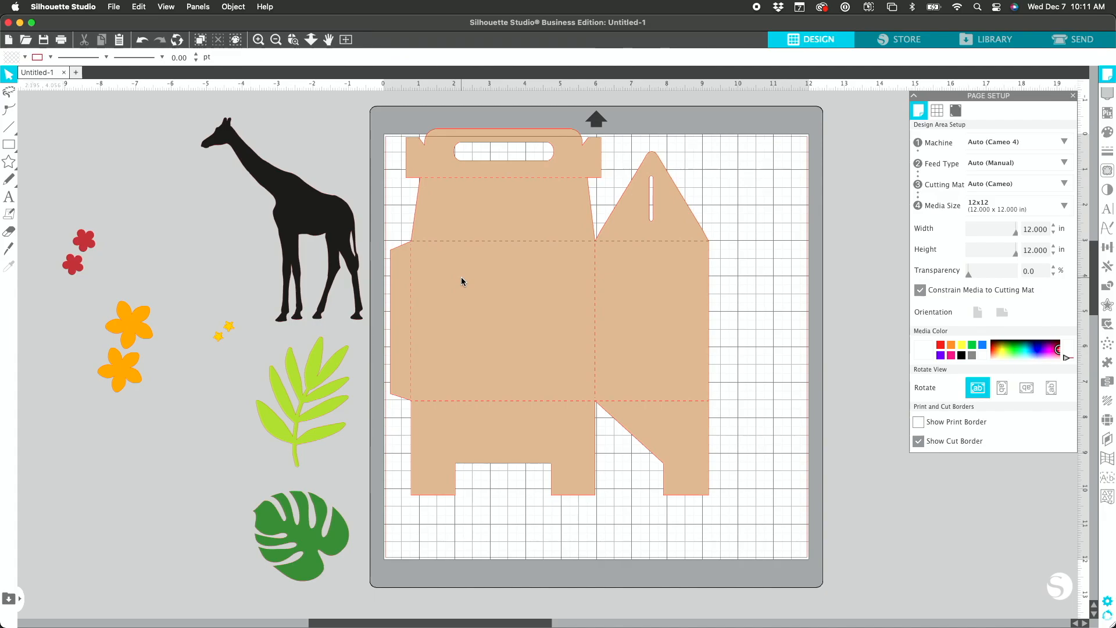
pyautogui.moveTo(462, 273); pyautogui.dragTo(462, 277)
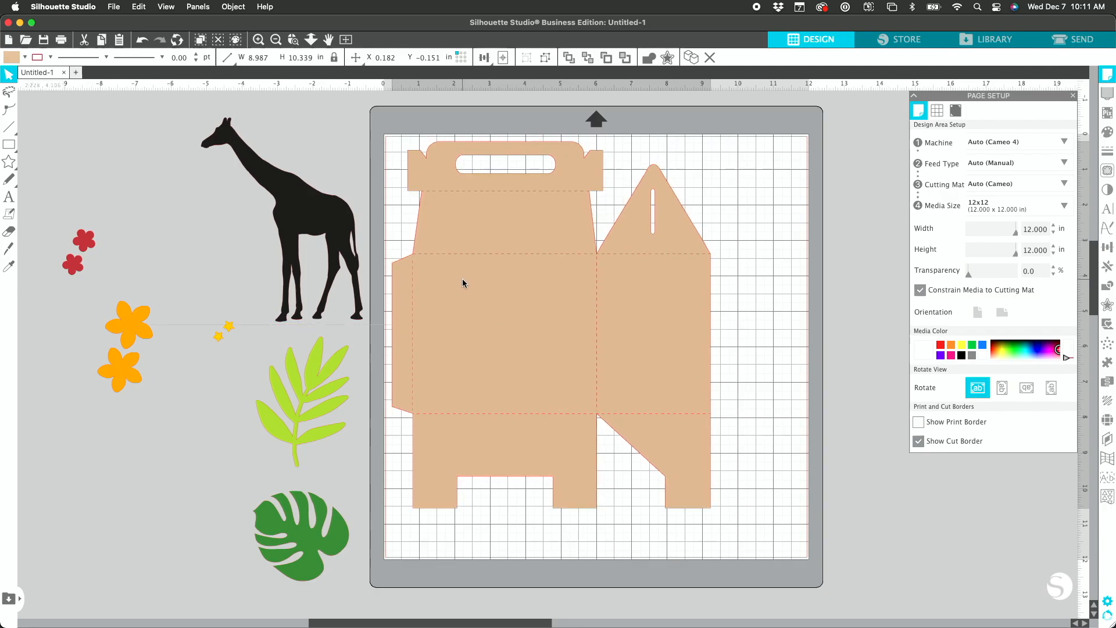
pyautogui.press('Escape')
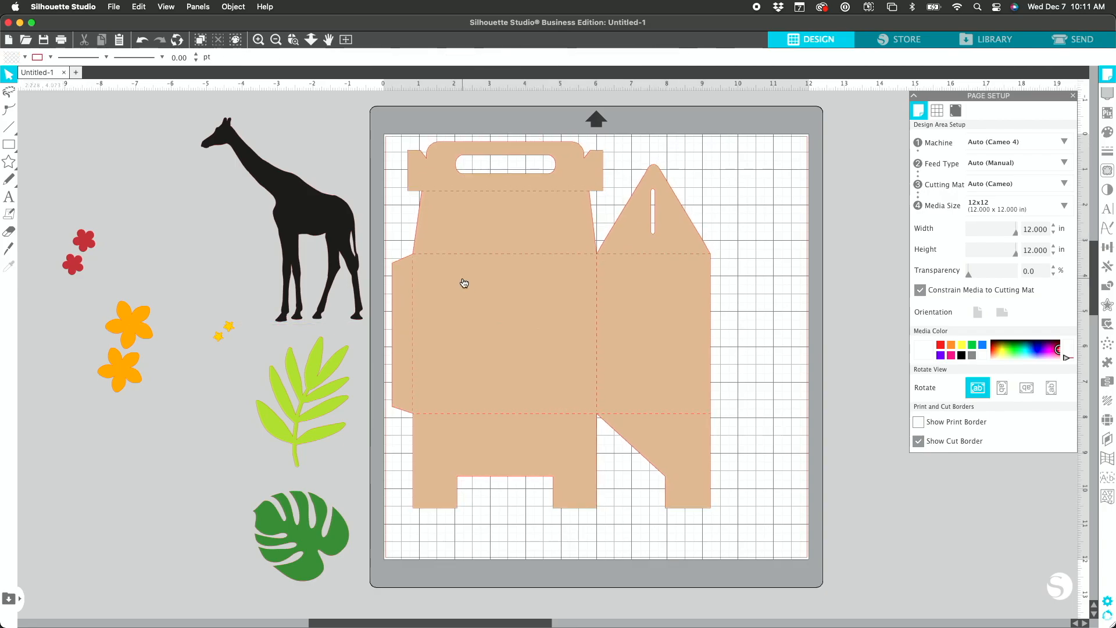
# Step: Prepare the box template for sending with its lines set to Cut and the material set to Cardstock, Textured - Heavy (80lb)
pyautogui.click(1079, 41)
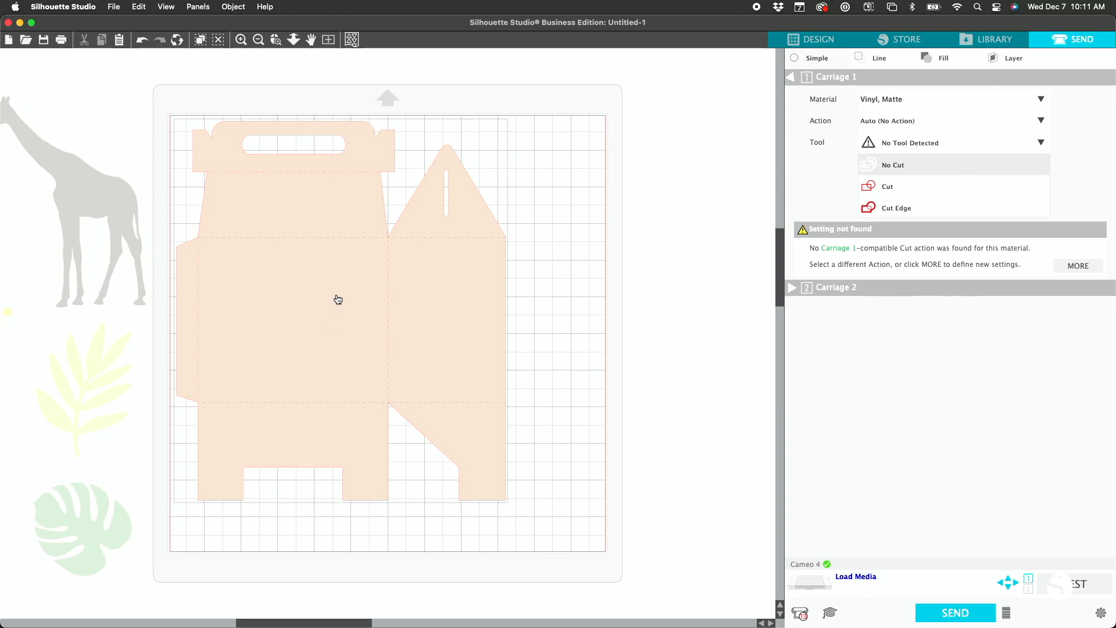
pyautogui.click(887, 187)
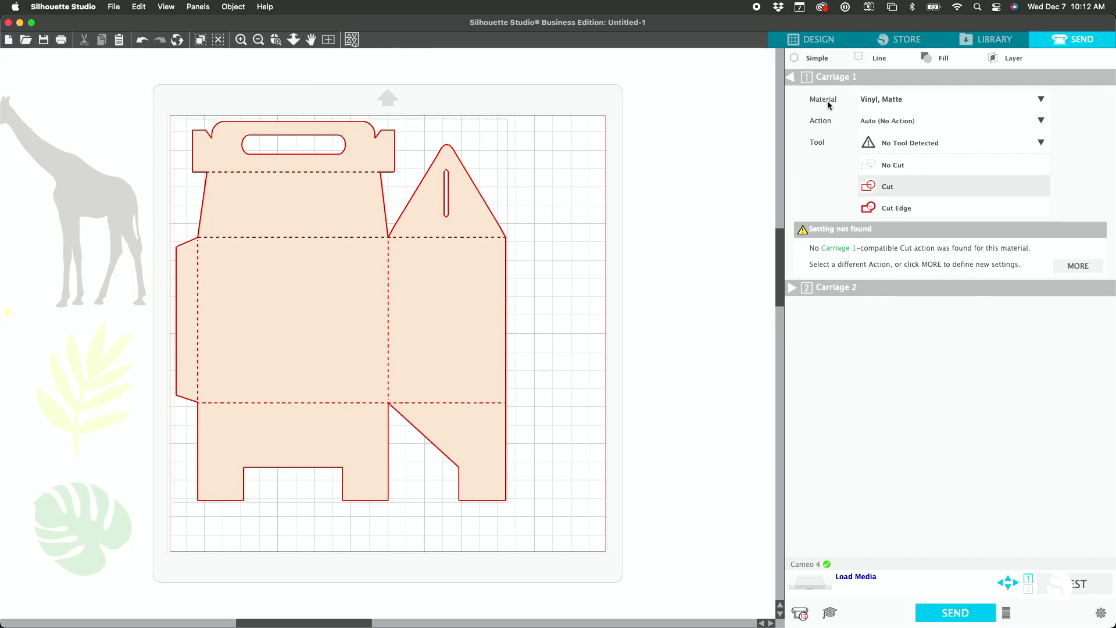
pyautogui.click(909, 102)
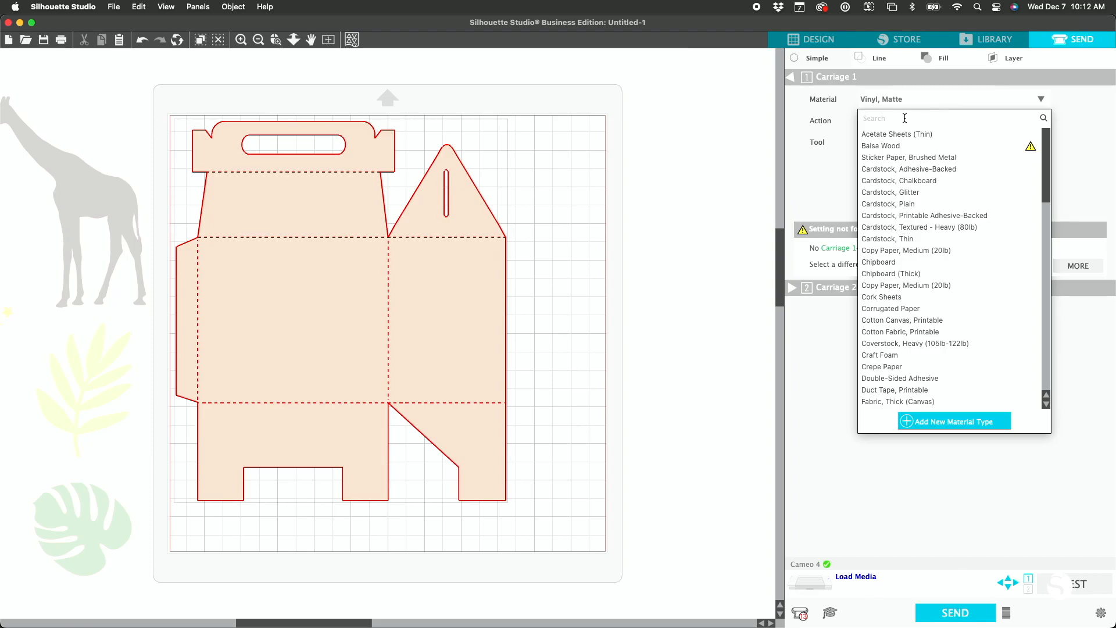
pyautogui.write('card')
pyautogui.click(912, 191)
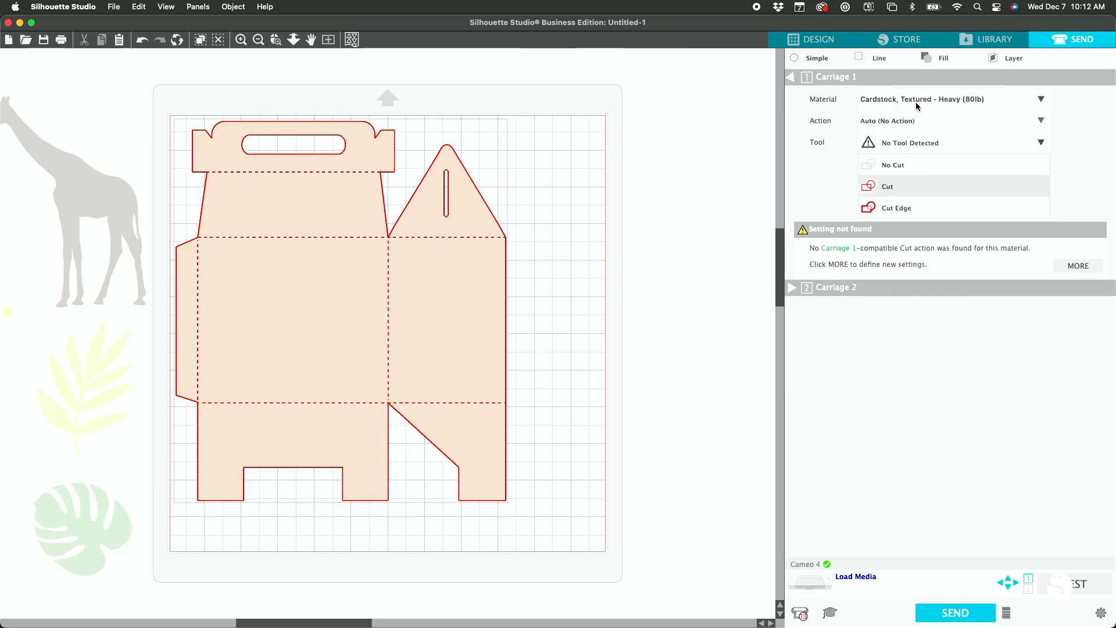